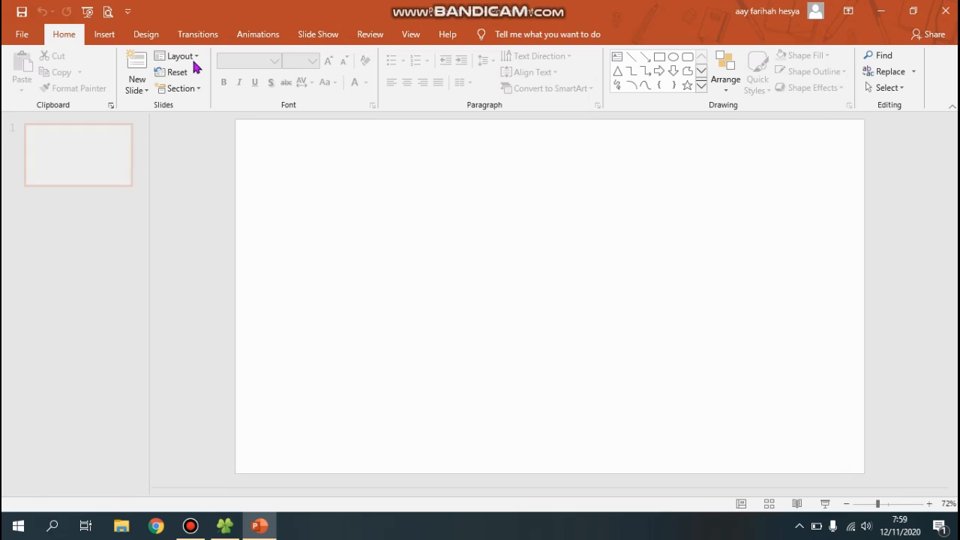
- Change the slide's layout to Title Only
{"action": "left_click", "coordinate": [193, 65]}
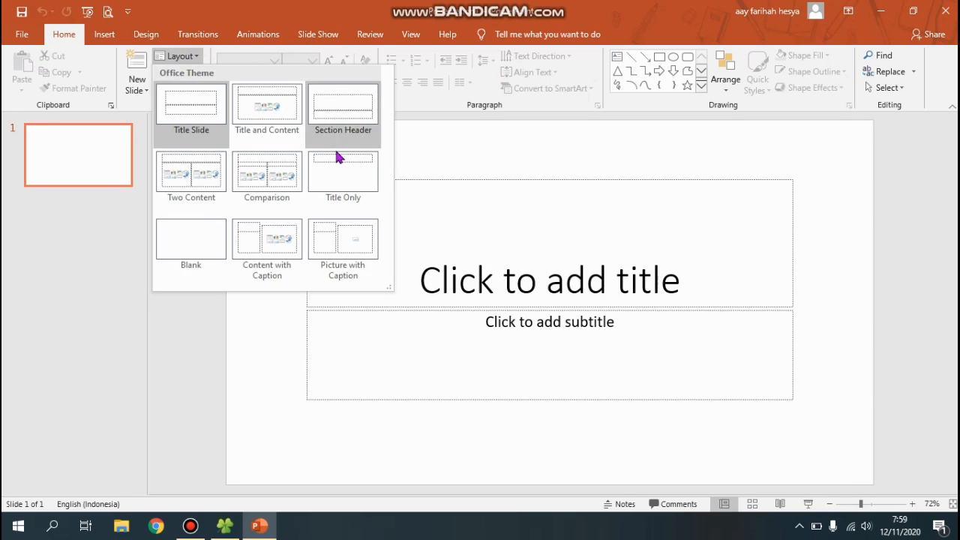
{"action": "left_click", "coordinate": [343, 184]}
- Enter the centred title "Terima Kasih", narrow its box to about 14.6 cm and place it in the middle of the slide
{"action": "left_click", "coordinate": [408, 187]}
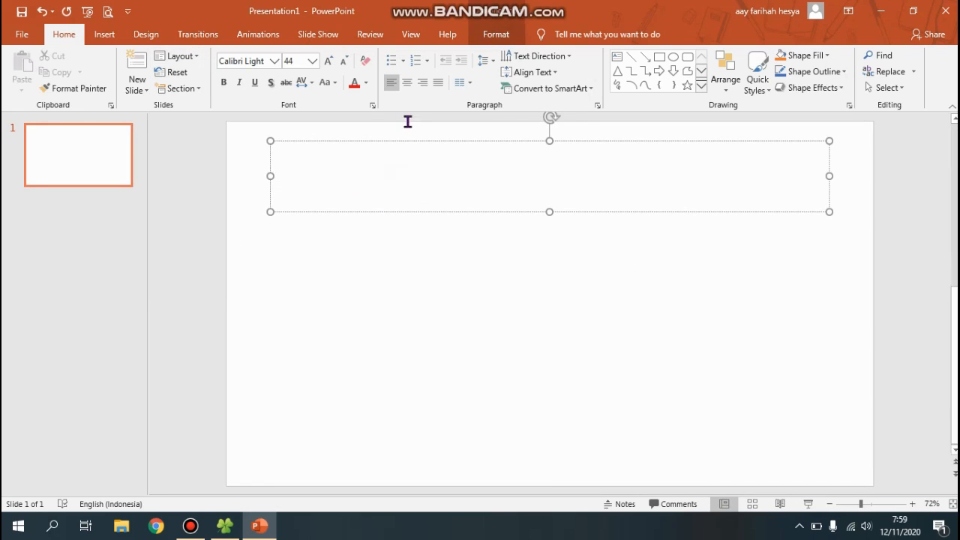
{"action": "left_click", "coordinate": [408, 84]}
{"action": "type", "text": "T"}
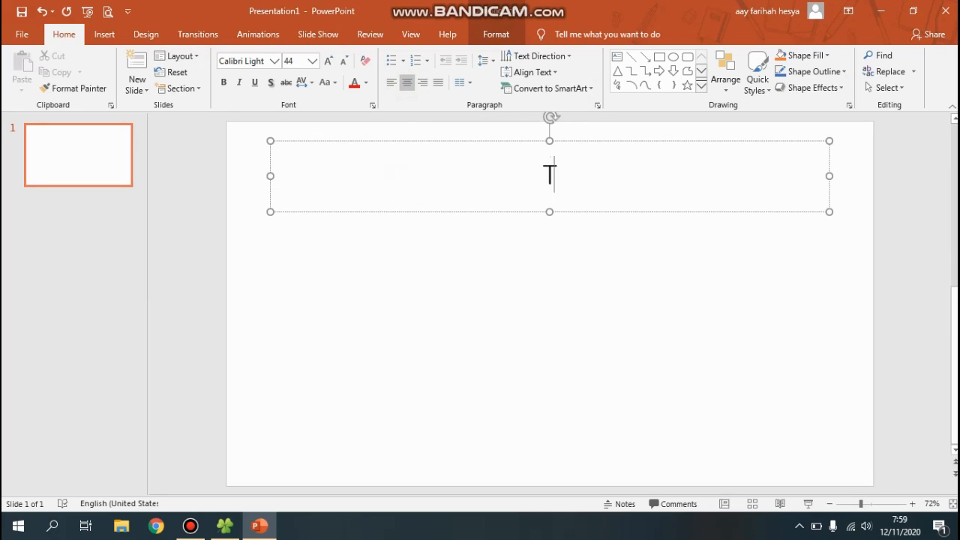
{"action": "type", "text": "erima Kasih"}
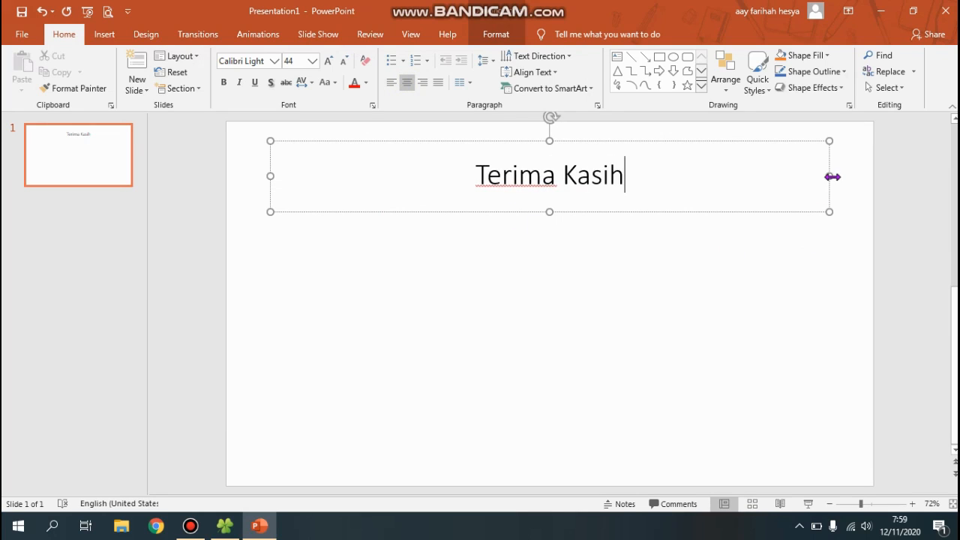
{"action": "left_click_drag", "start_coordinate": [832, 177], "coordinate": [664, 343]}
- Set the font of the "Terima Kasih" title text to Fiolex Girls
{"action": "triple_click", "coordinate": [605, 309]}
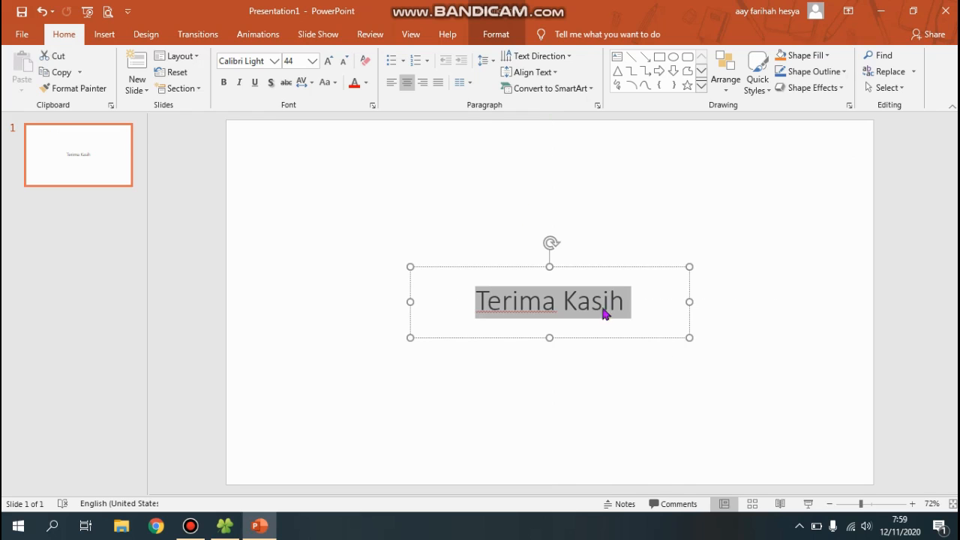
{"action": "left_click", "coordinate": [274, 62]}
{"action": "left_click_drag", "start_coordinate": [413, 105], "coordinate": [424, 258]}
{"action": "scroll", "coordinate": [414, 271], "scroll_direction": "down", "scroll_amount": 5}
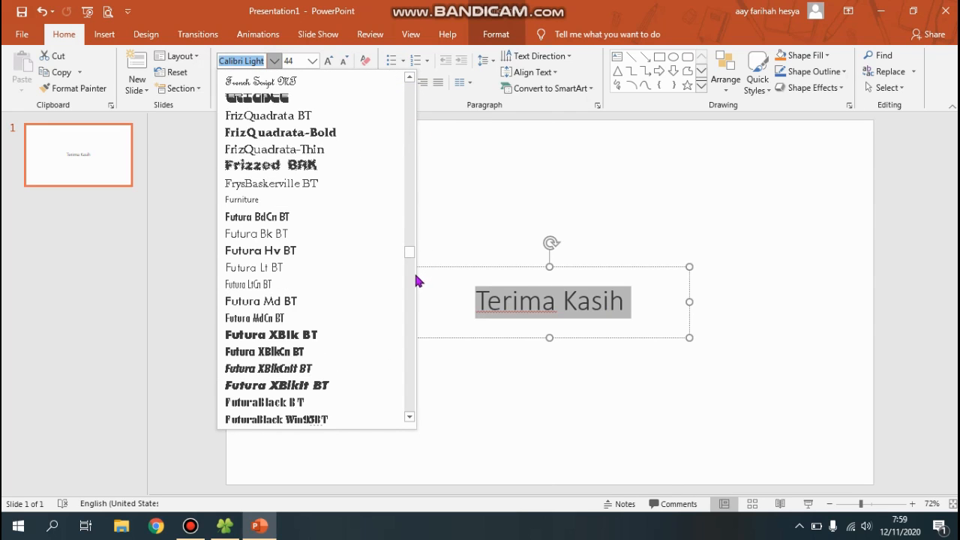
{"action": "scroll", "coordinate": [417, 280], "scroll_direction": "up", "scroll_amount": 3}
{"action": "scroll", "coordinate": [414, 278], "scroll_direction": "up", "scroll_amount": 3}
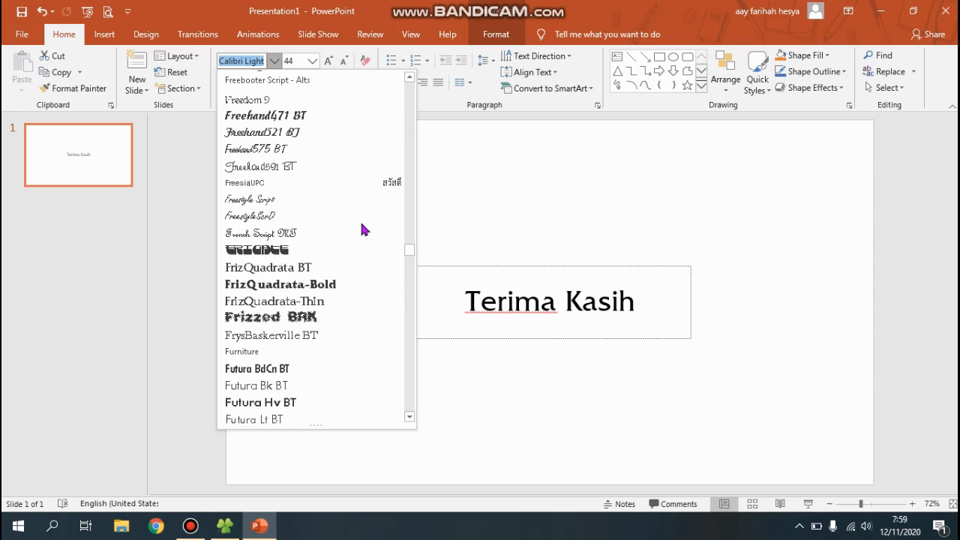
{"action": "scroll", "coordinate": [362, 228], "scroll_direction": "up", "scroll_amount": 2}
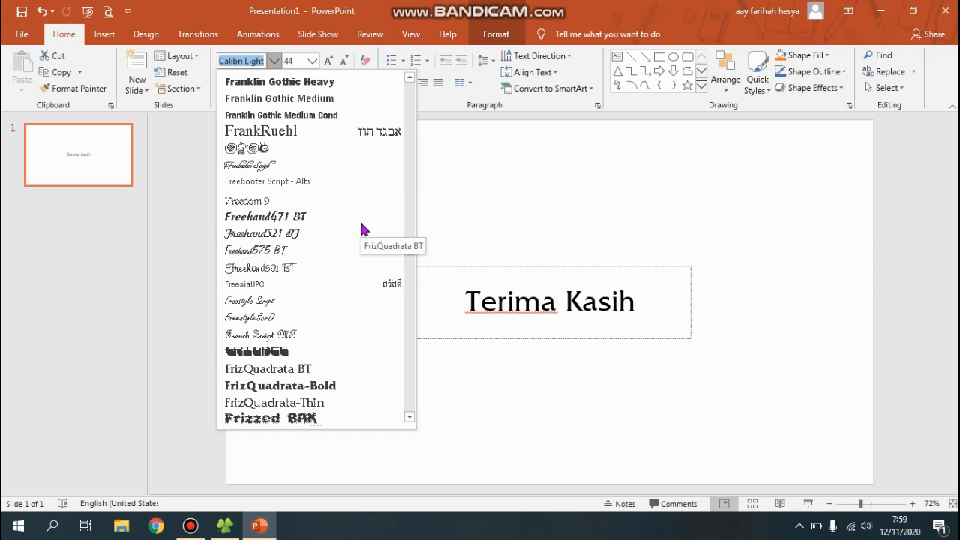
{"action": "scroll", "coordinate": [361, 228], "scroll_direction": "up", "scroll_amount": 5}
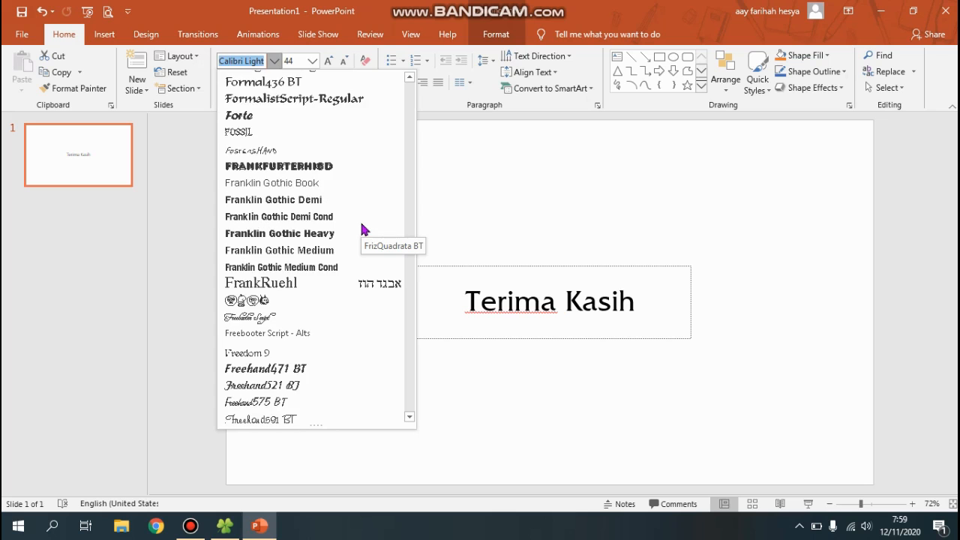
{"action": "scroll", "coordinate": [361, 228], "scroll_direction": "up", "scroll_amount": 4}
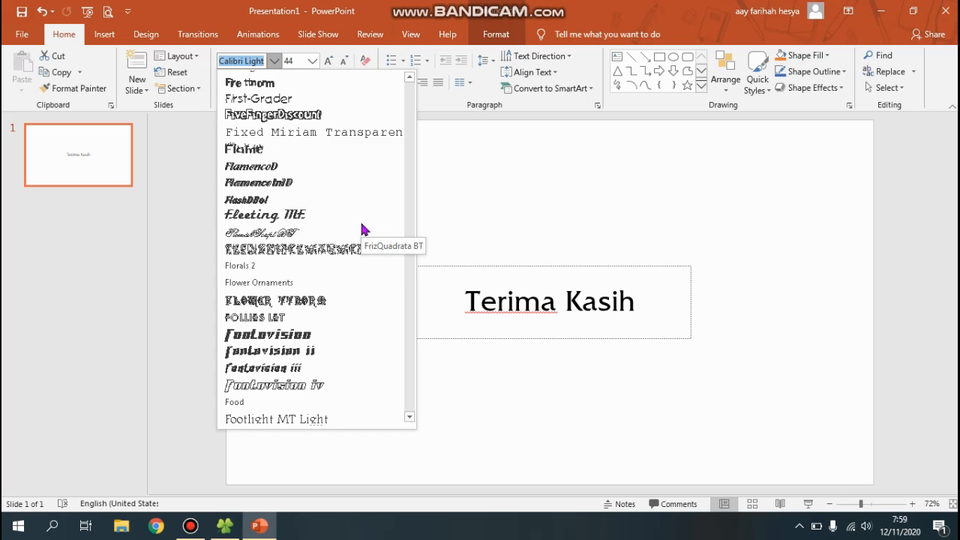
{"action": "scroll", "coordinate": [362, 228], "scroll_direction": "up", "scroll_amount": 4}
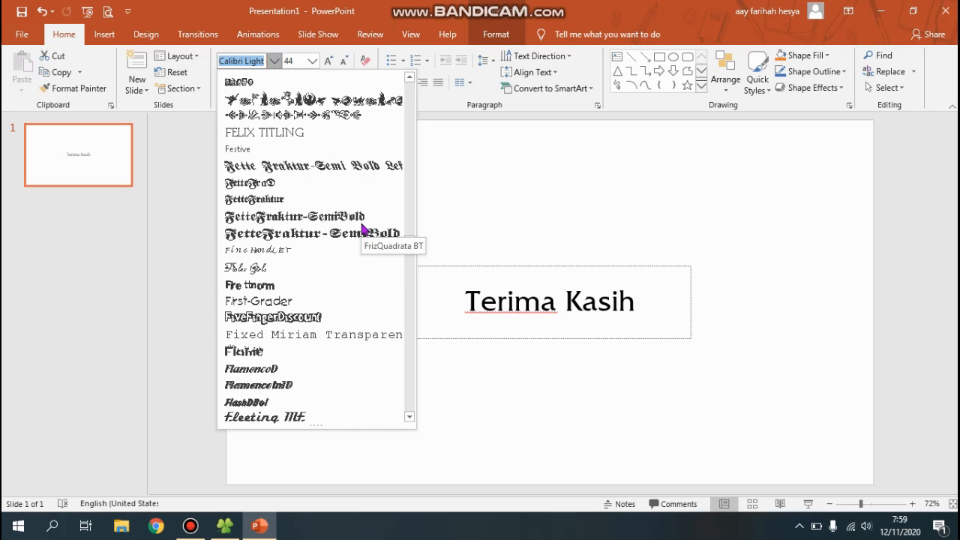
{"action": "left_click", "coordinate": [315, 268]}
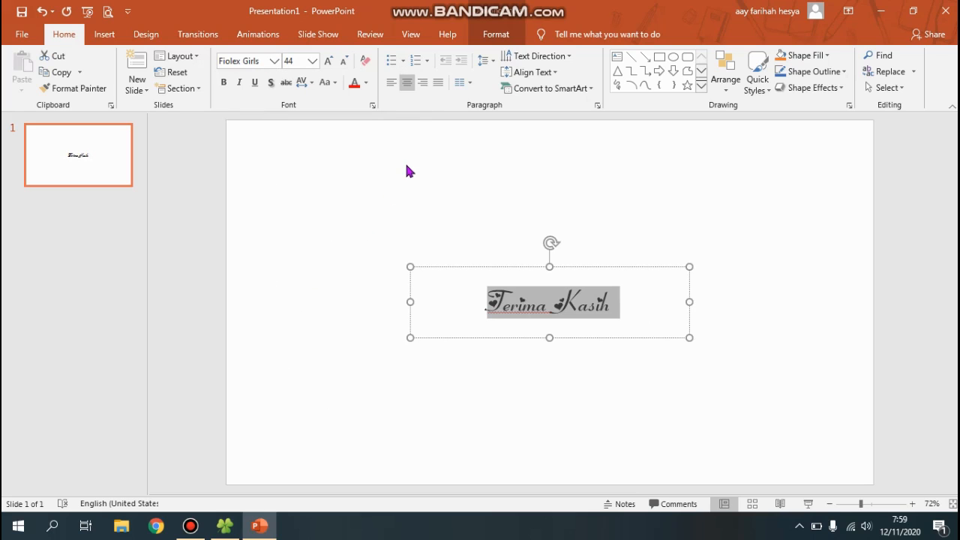
- Set the title text's font size to 60
{"action": "left_click", "coordinate": [312, 61]}
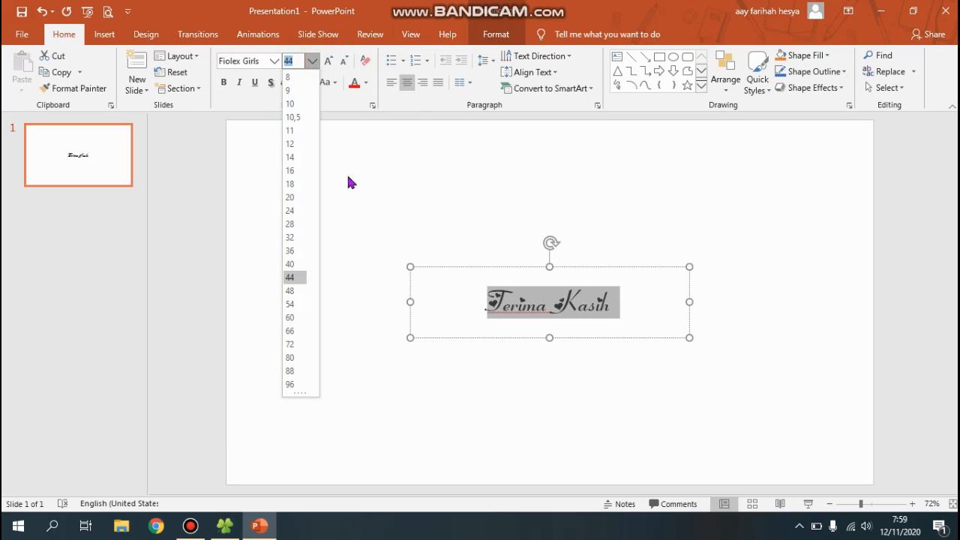
{"action": "left_click", "coordinate": [291, 319]}
{"action": "left_click_drag", "start_coordinate": [486, 266], "coordinate": [489, 266]}
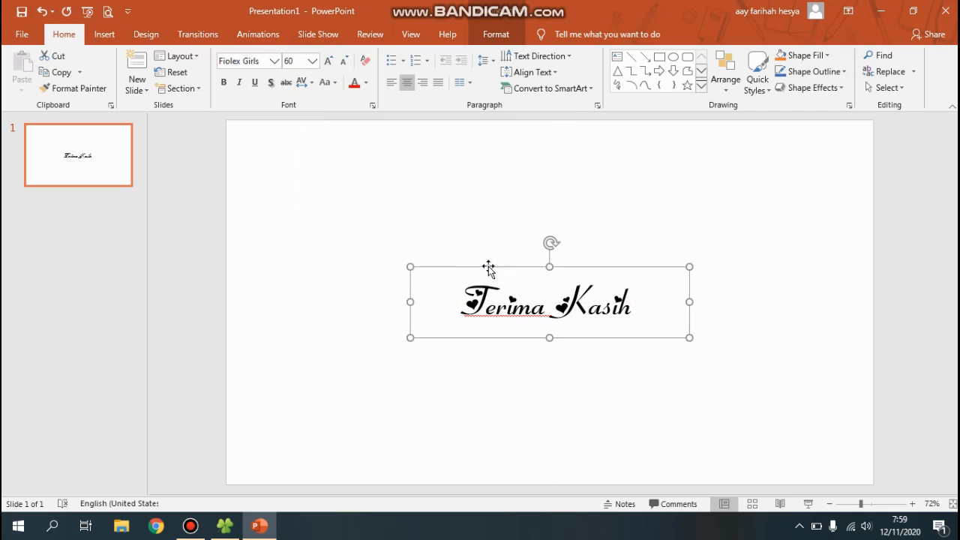
- Fill the title text with a pinkish red from the standard colours of More Fill Colors
{"action": "triple_click", "coordinate": [502, 302]}
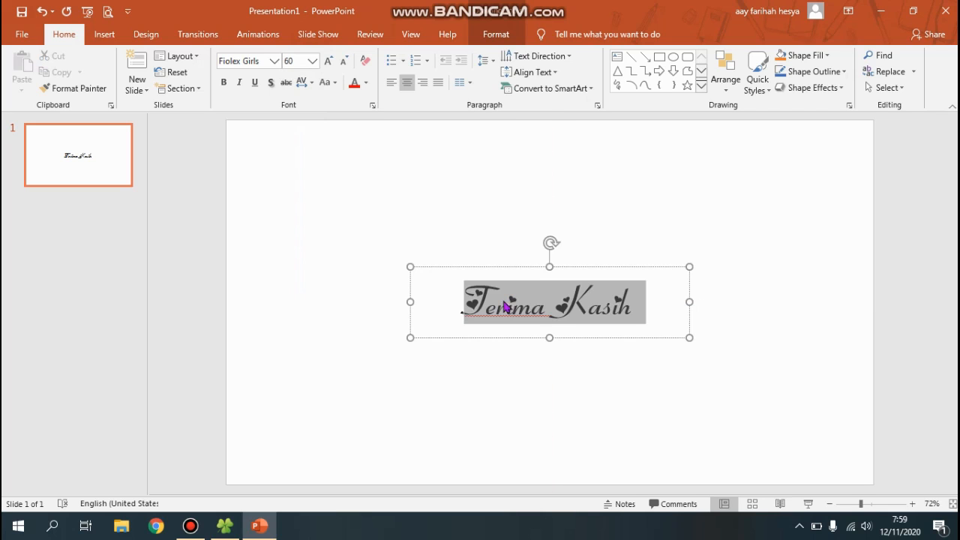
{"action": "left_click", "coordinate": [492, 34]}
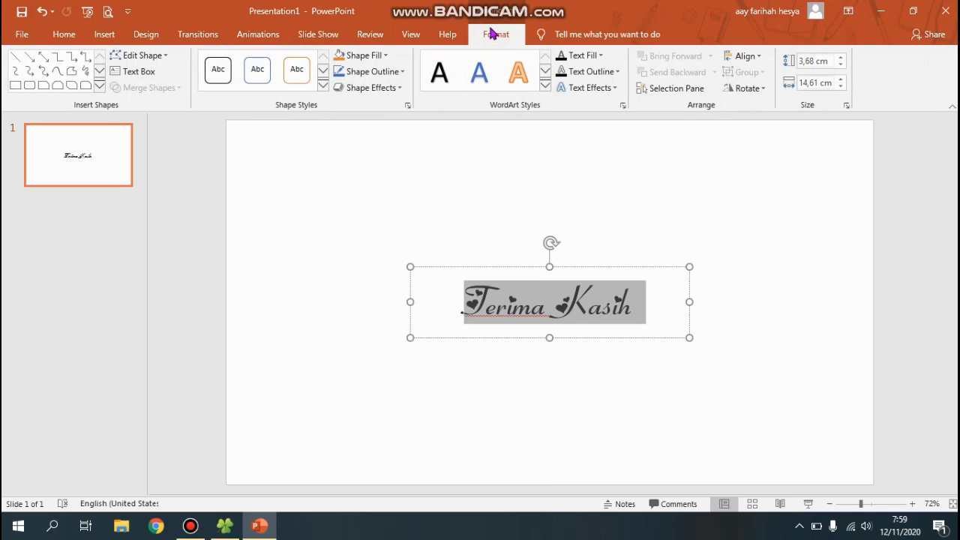
{"action": "left_click", "coordinate": [600, 55]}
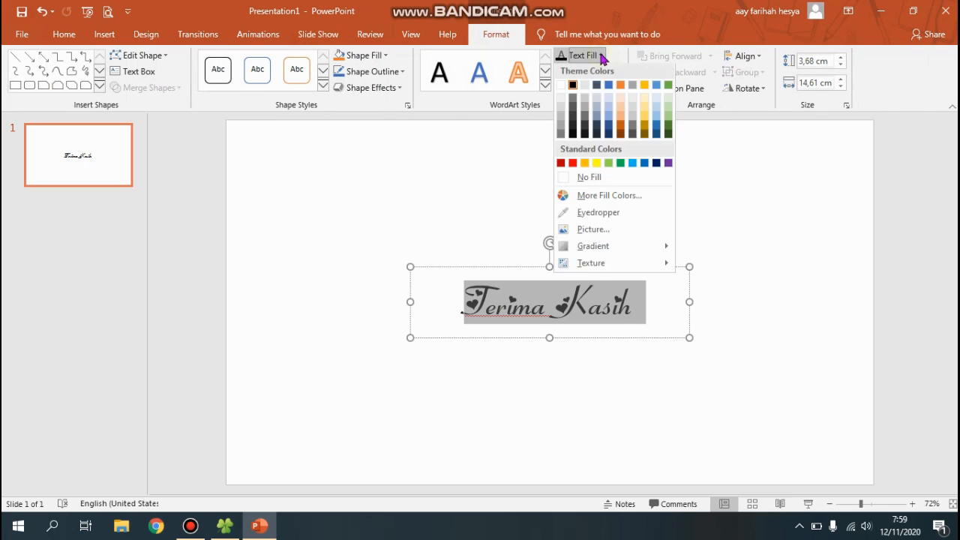
{"action": "left_click", "coordinate": [614, 197]}
{"action": "left_click_drag", "start_coordinate": [481, 143], "coordinate": [289, 161]}
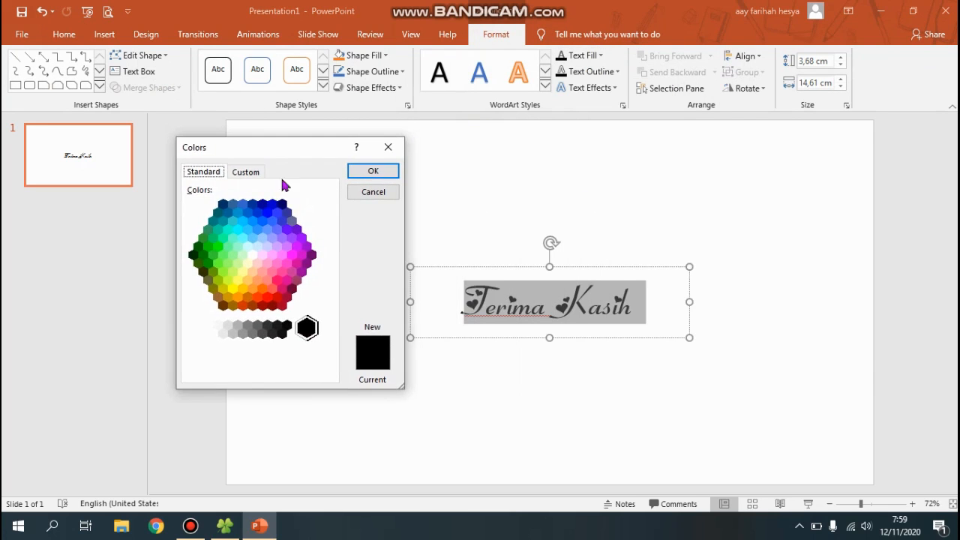
{"action": "left_click", "coordinate": [277, 280]}
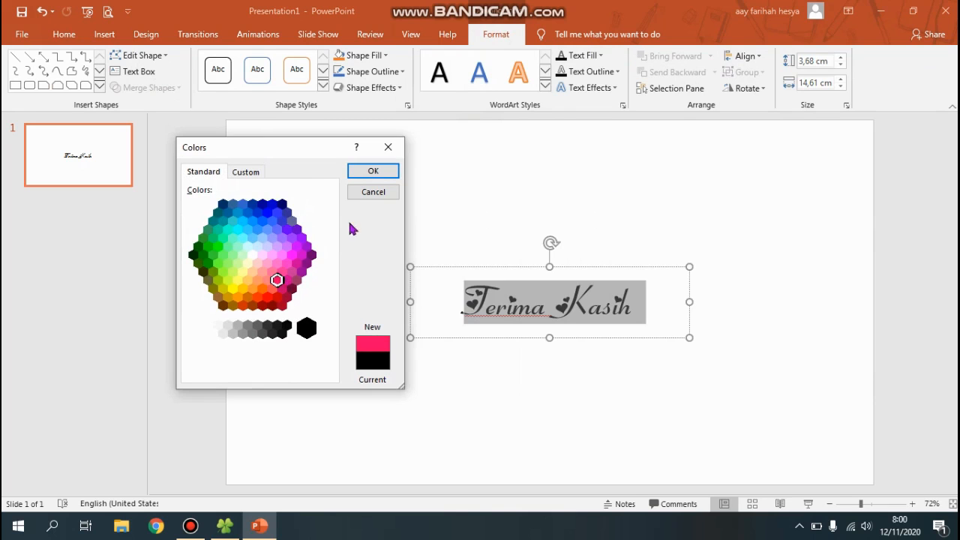
{"action": "left_click", "coordinate": [373, 169]}
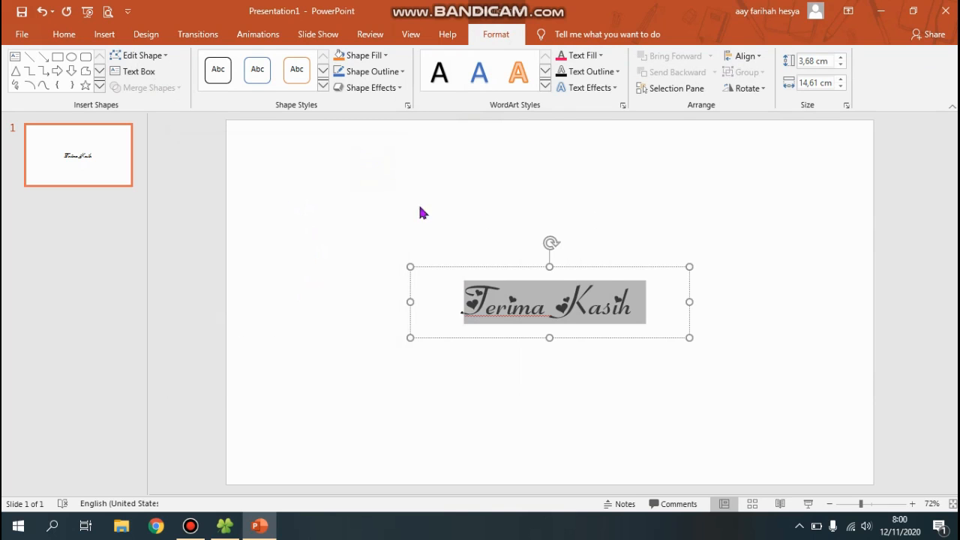
{"action": "left_click", "coordinate": [725, 374]}
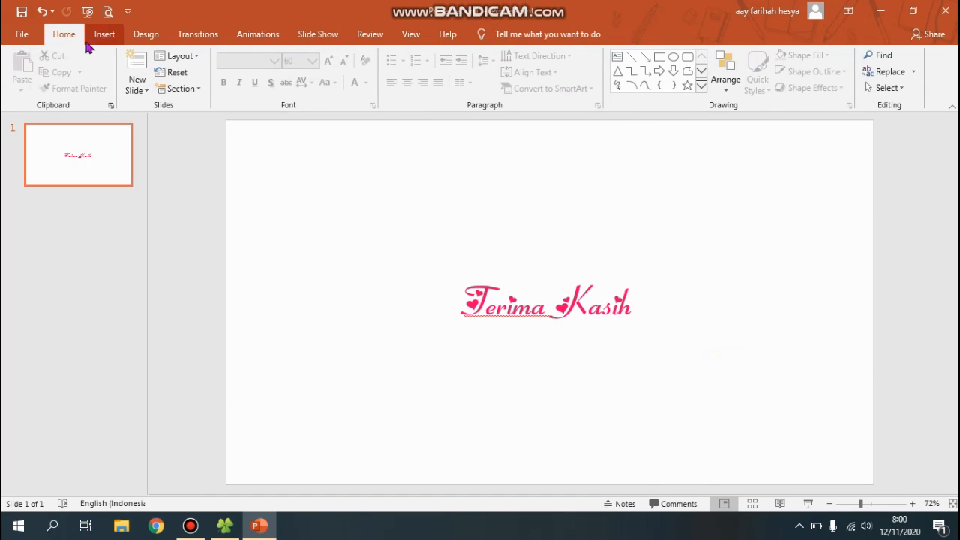
- Insert the star picture "bentang" from the folder Gambar > 6. Objek on Media (E:) into the slide
{"action": "left_click", "coordinate": [110, 41]}
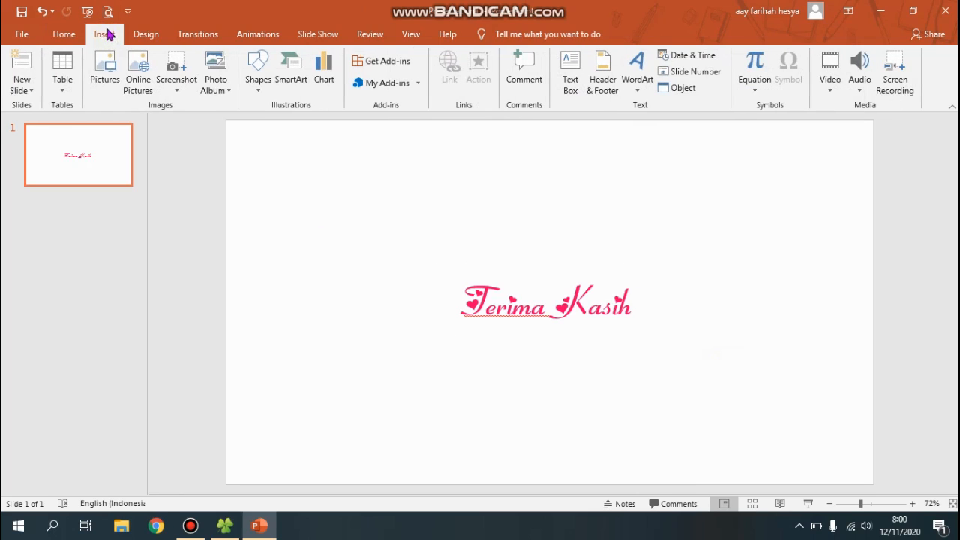
{"action": "left_click", "coordinate": [97, 71]}
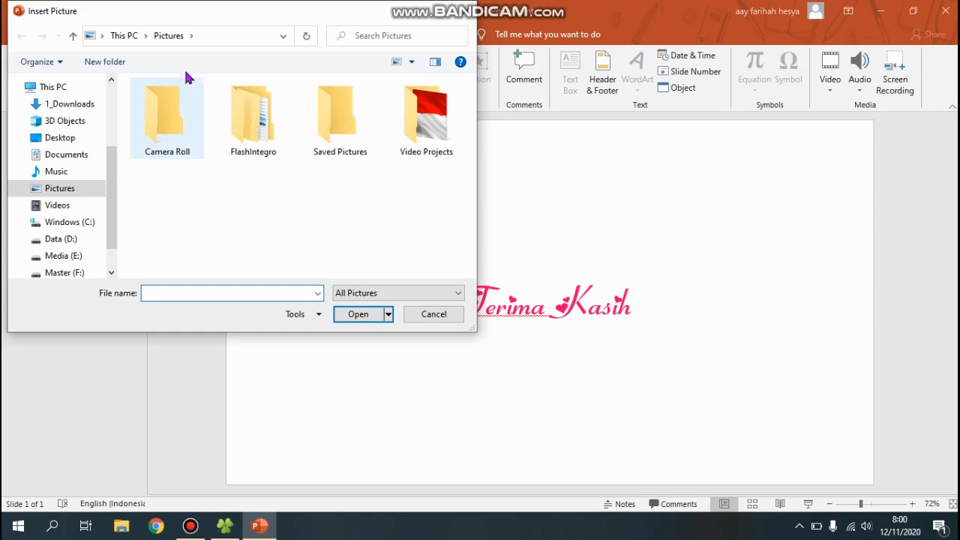
{"action": "left_click", "coordinate": [72, 252]}
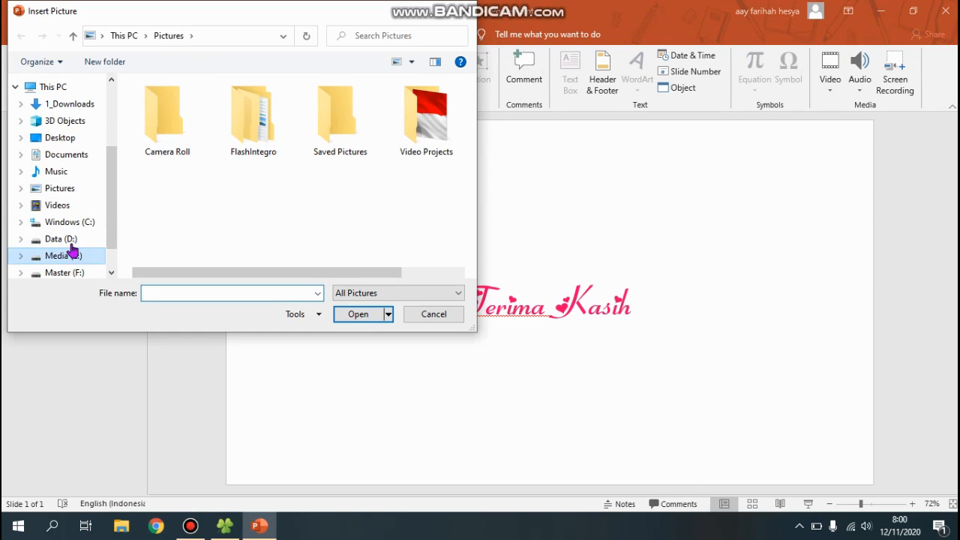
{"action": "double_click", "coordinate": [164, 164]}
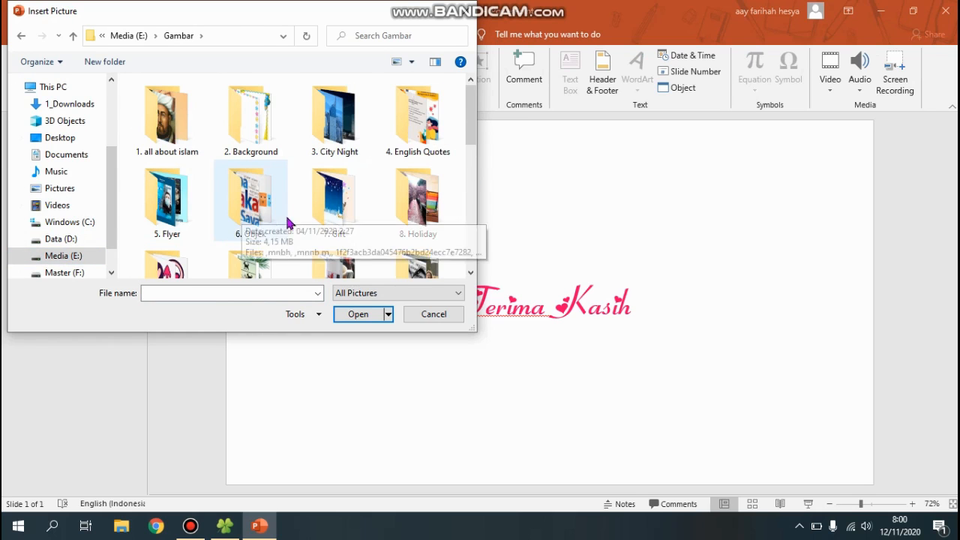
{"action": "double_click", "coordinate": [247, 204]}
{"action": "scroll", "coordinate": [300, 186], "scroll_direction": "down", "scroll_amount": 3}
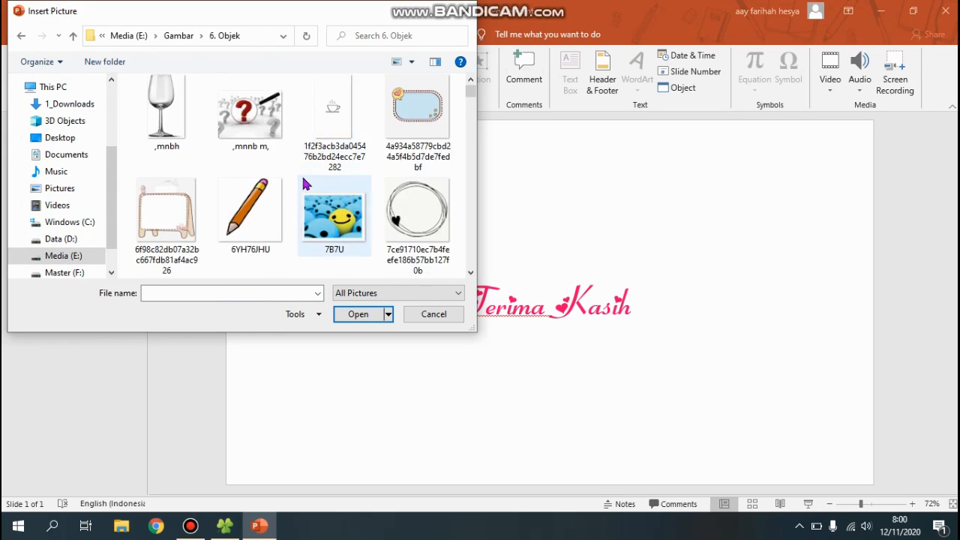
{"action": "scroll", "coordinate": [306, 184], "scroll_direction": "down", "scroll_amount": 10}
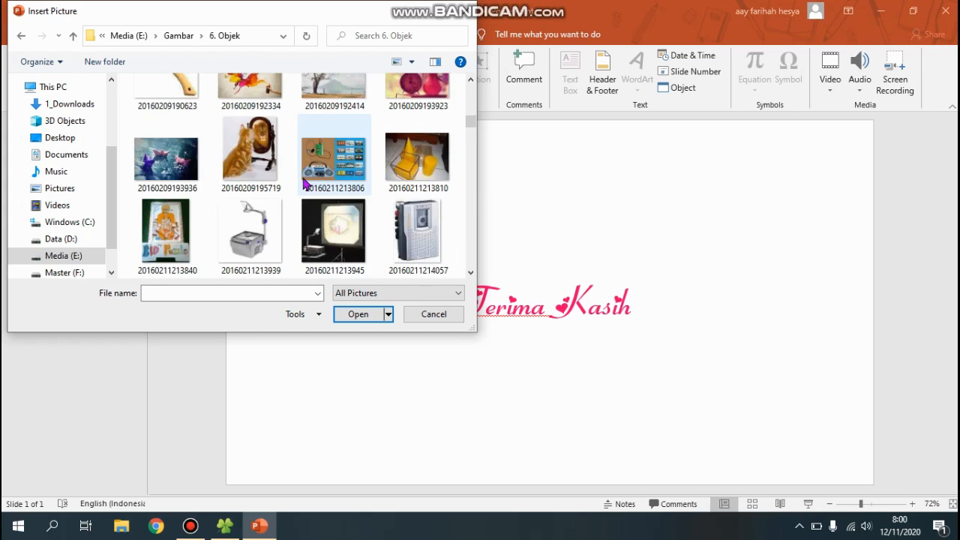
{"action": "scroll", "coordinate": [308, 188], "scroll_direction": "down", "scroll_amount": 10}
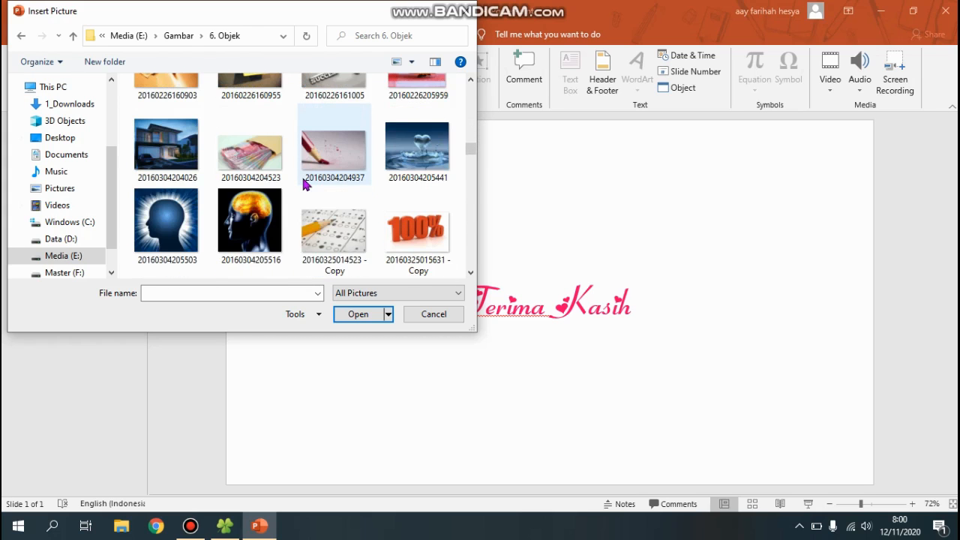
{"action": "left_click", "coordinate": [326, 224]}
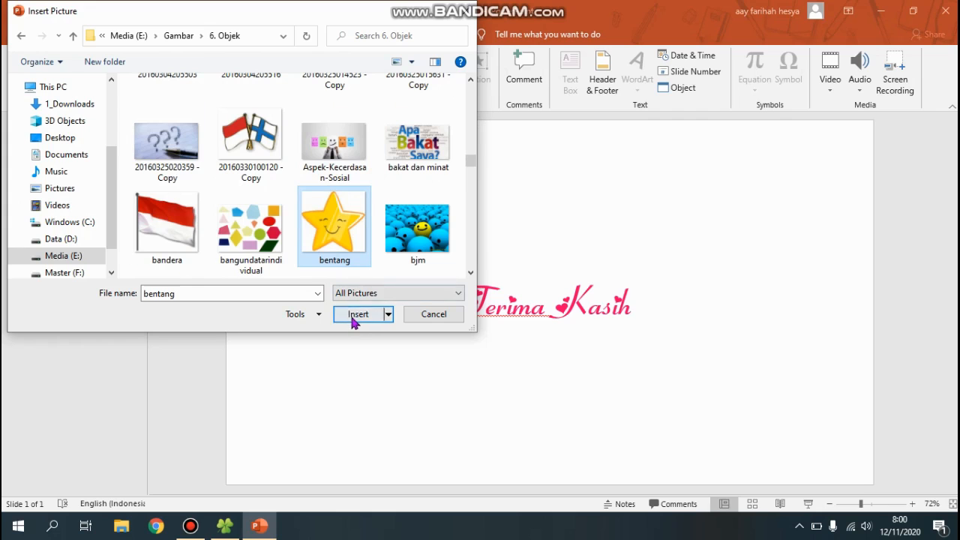
{"action": "left_click", "coordinate": [358, 315]}
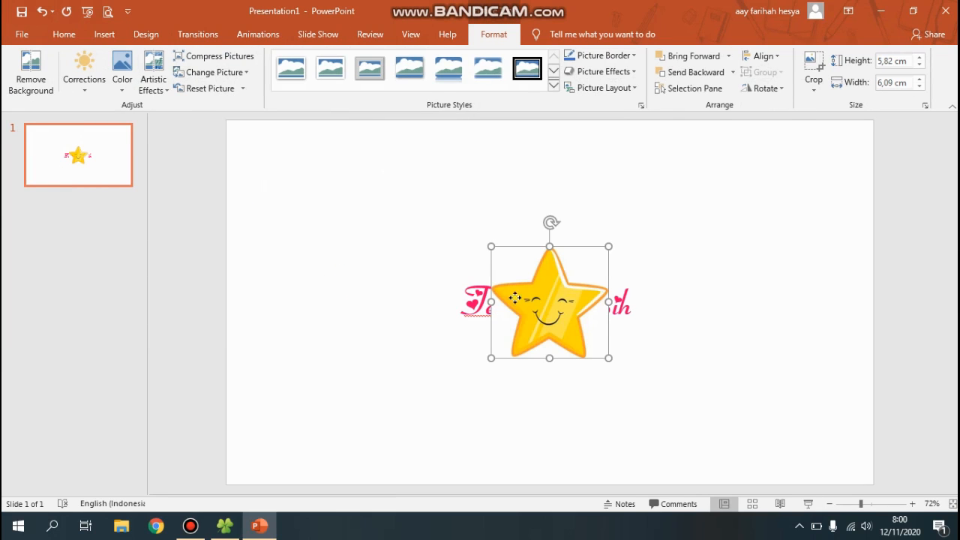
- Shrink the star picture to about 1.28 × 1.34 cm and place it above and to the left of the title text
{"action": "left_click_drag", "start_coordinate": [515, 298], "coordinate": [327, 219]}
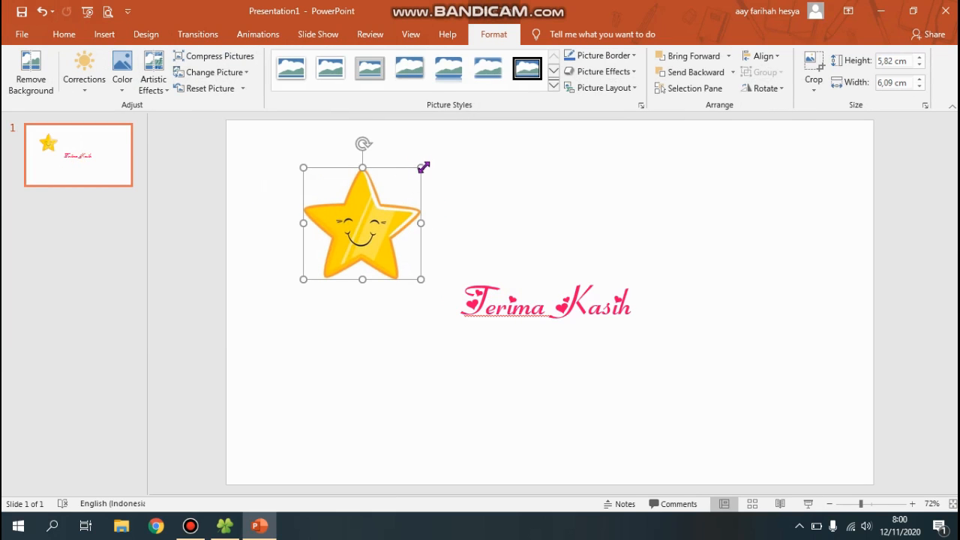
{"action": "left_click_drag", "start_coordinate": [416, 175], "coordinate": [408, 222]}
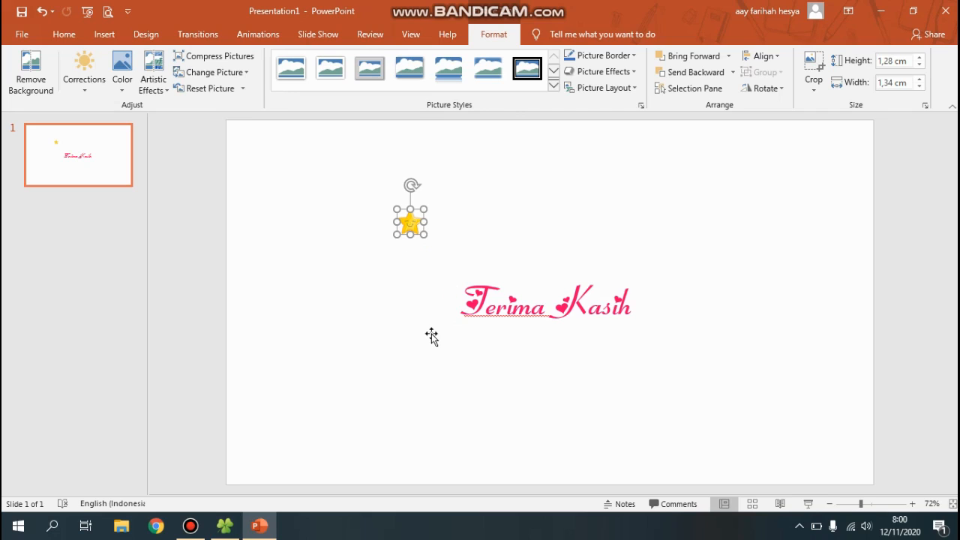
- Insert the fireworks picture "kembang api 2" from the folder Gambar > 7. Gift on Media (E:) into the slide
{"action": "left_click", "coordinate": [102, 35]}
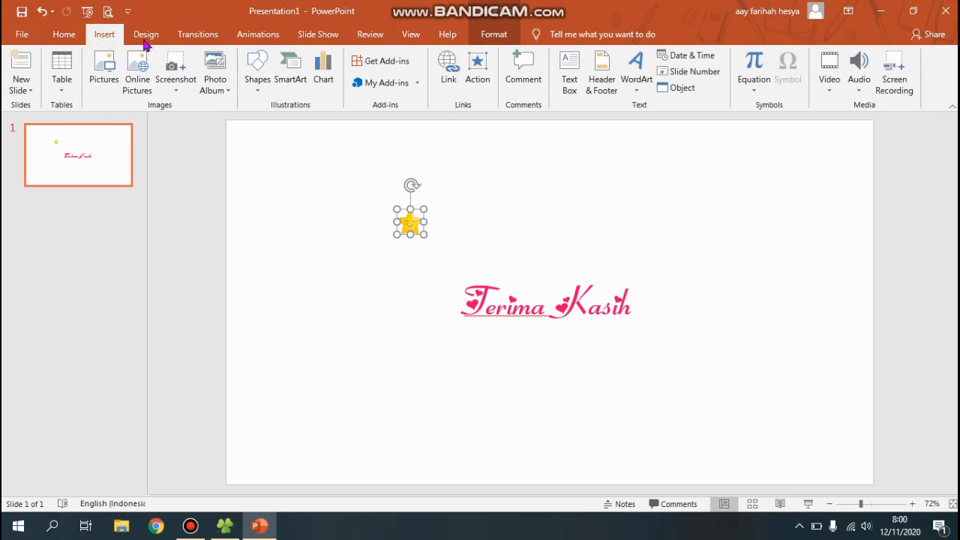
{"action": "left_click", "coordinate": [109, 94]}
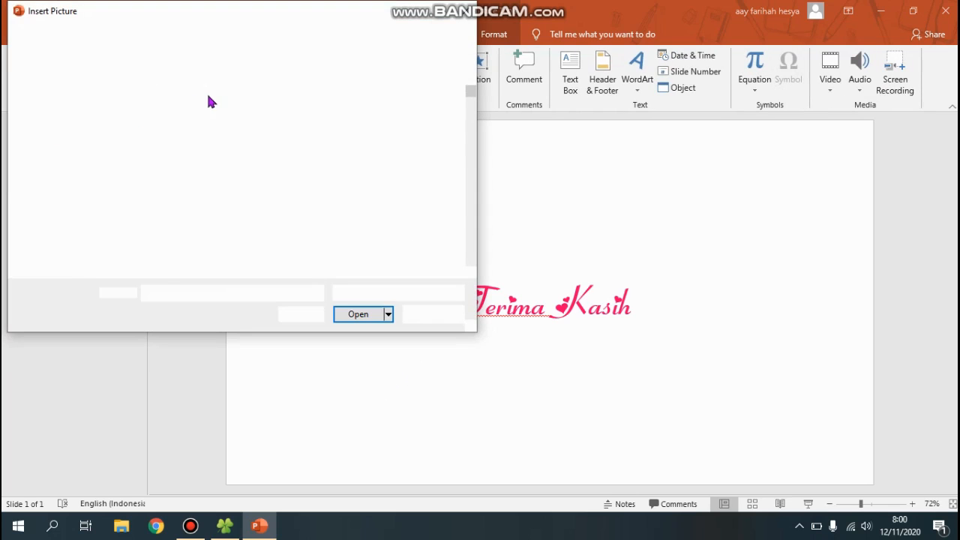
{"action": "left_click", "coordinate": [201, 36]}
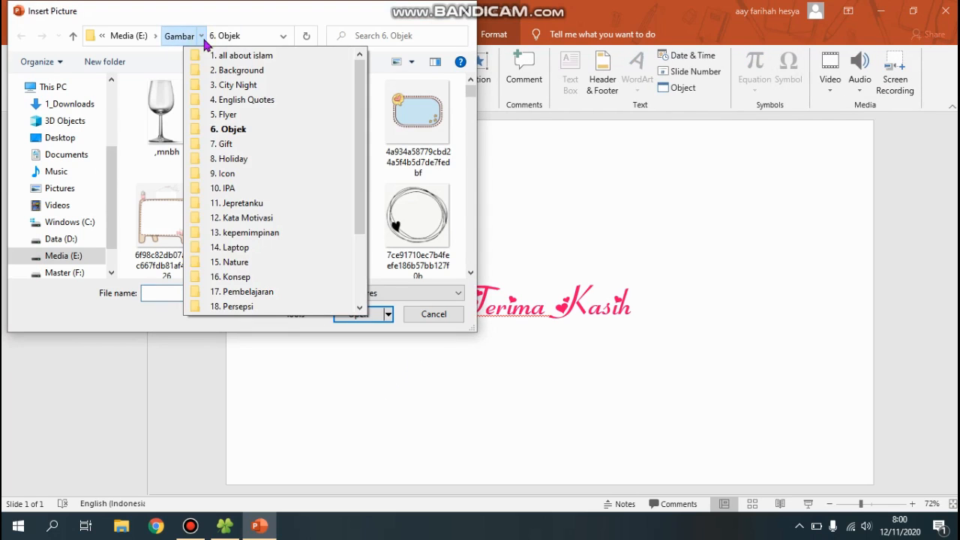
{"action": "left_click", "coordinate": [225, 144]}
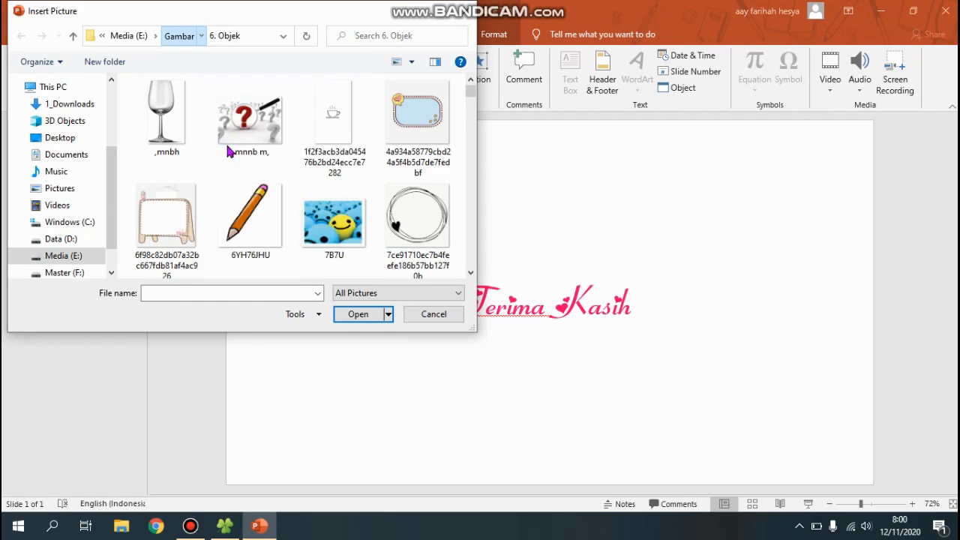
{"action": "left_click_drag", "start_coordinate": [469, 89], "coordinate": [516, 216]}
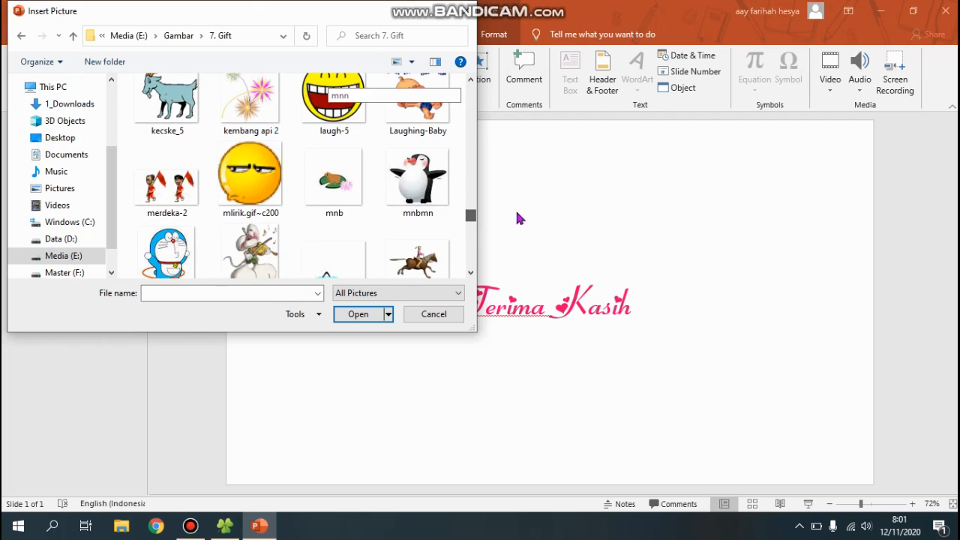
{"action": "left_click", "coordinate": [263, 111]}
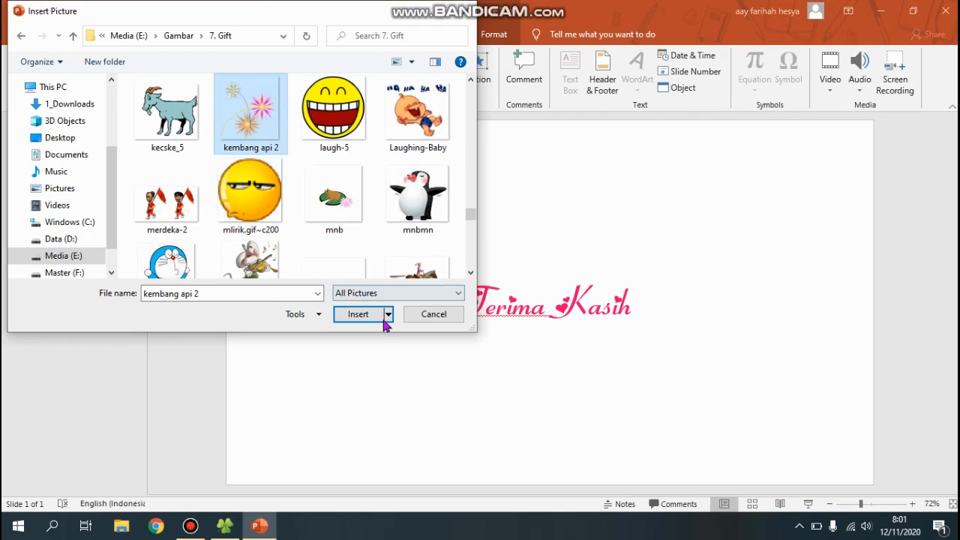
{"action": "left_click", "coordinate": [358, 315]}
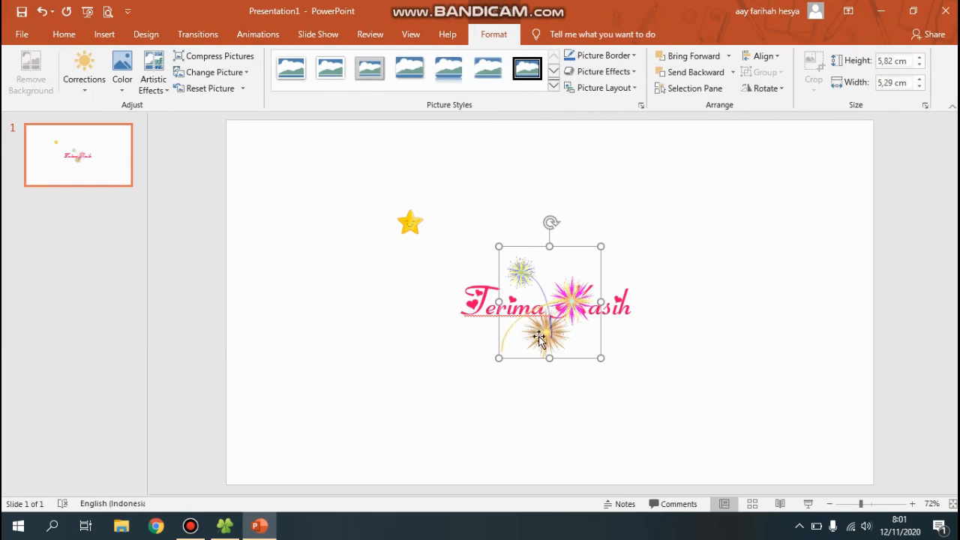
- Place the fireworks picture in the slide's lower-left area and enlarge it to about 9.91 × 9.01 cm
{"action": "left_click_drag", "start_coordinate": [285, 411], "coordinate": [290, 432]}
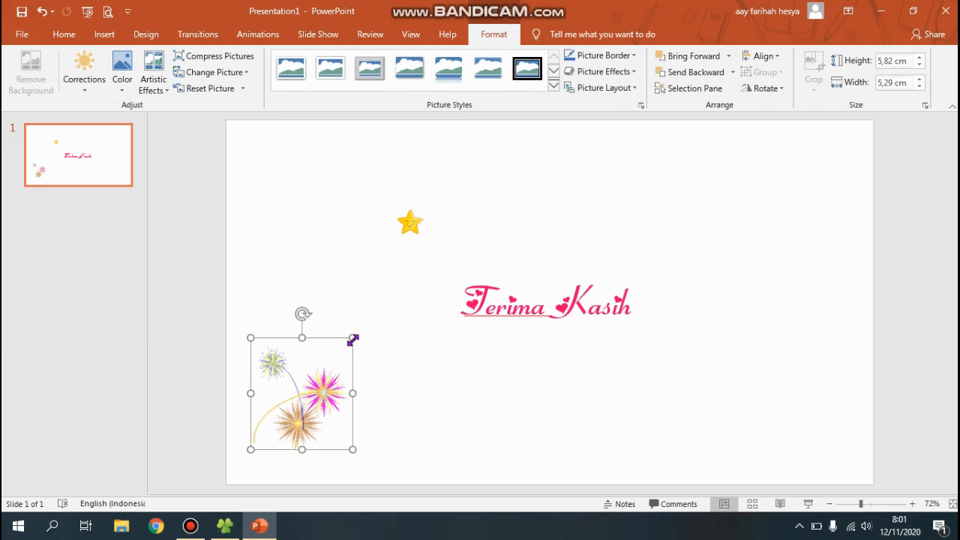
{"action": "left_click_drag", "start_coordinate": [352, 340], "coordinate": [422, 268]}
- Place a copy of the fireworks picture in the slide's upper-right area and flip it horizontally
{"action": "left_click_drag", "start_coordinate": [334, 401], "coordinate": [823, 294]}
{"action": "key", "text": "ctrl+z"}
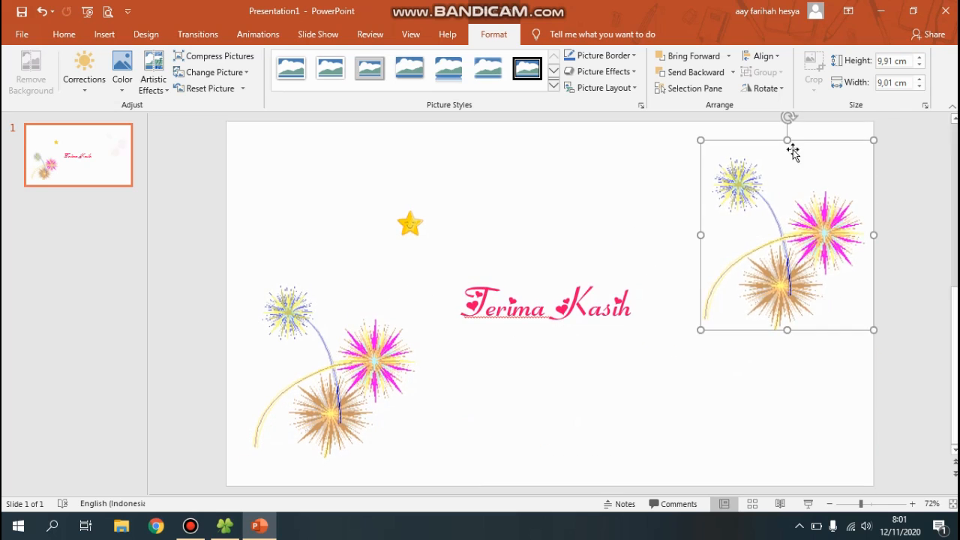
{"action": "left_click", "coordinate": [785, 89]}
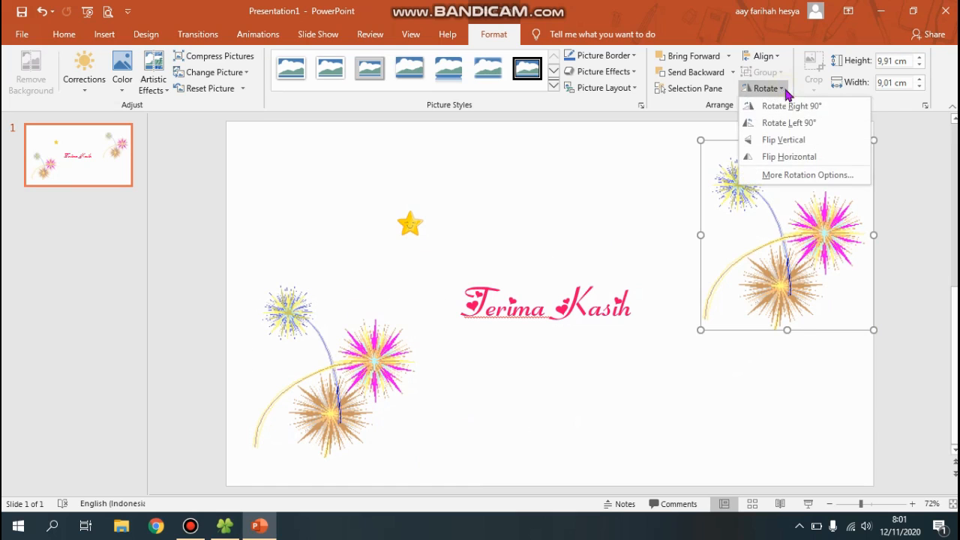
{"action": "left_click", "coordinate": [788, 157]}
{"action": "left_click_drag", "start_coordinate": [784, 239], "coordinate": [765, 239]}
{"action": "left_click", "coordinate": [679, 405]}
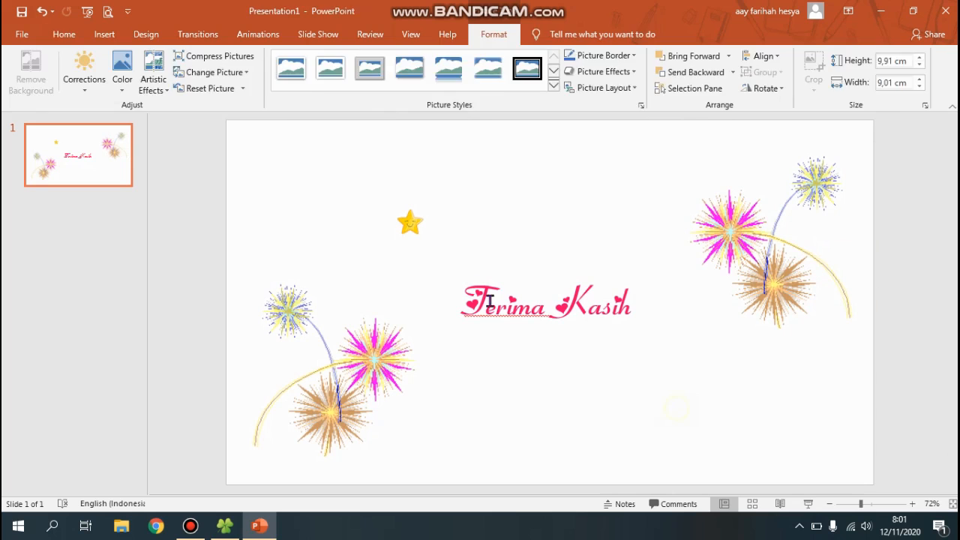
- Apply the Curtains transition to the slide
{"action": "left_click", "coordinate": [413, 225]}
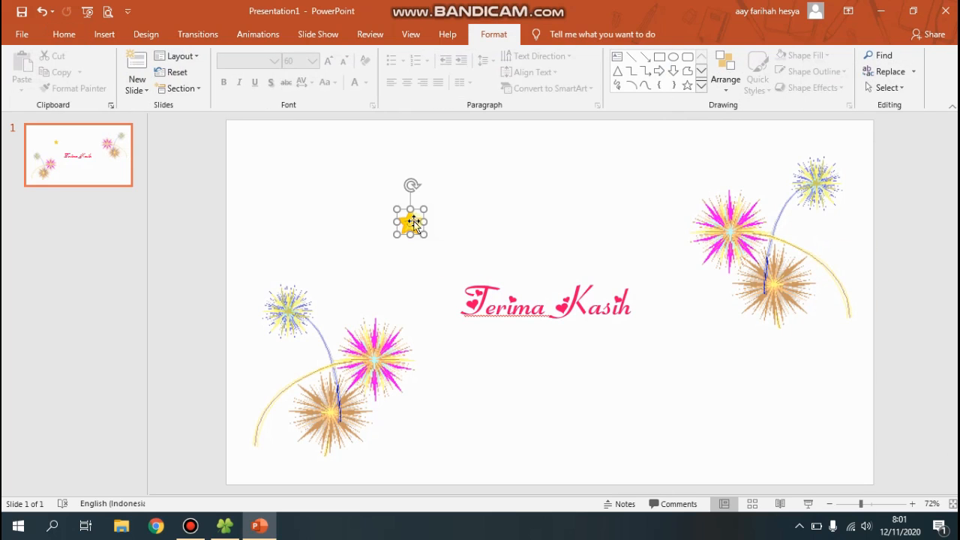
{"action": "left_click", "coordinate": [528, 308]}
{"action": "left_click", "coordinate": [198, 34]}
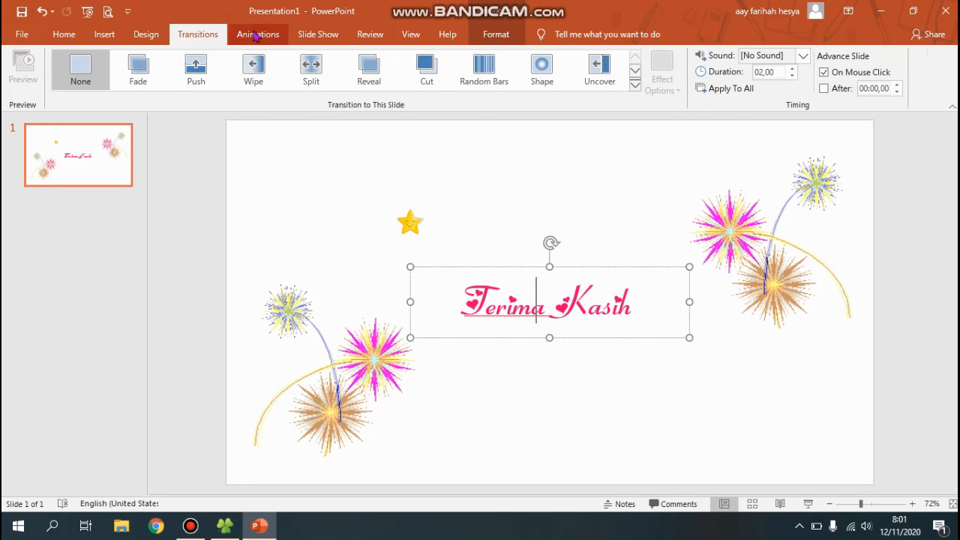
{"action": "left_click", "coordinate": [635, 85]}
{"action": "left_click", "coordinate": [196, 178]}
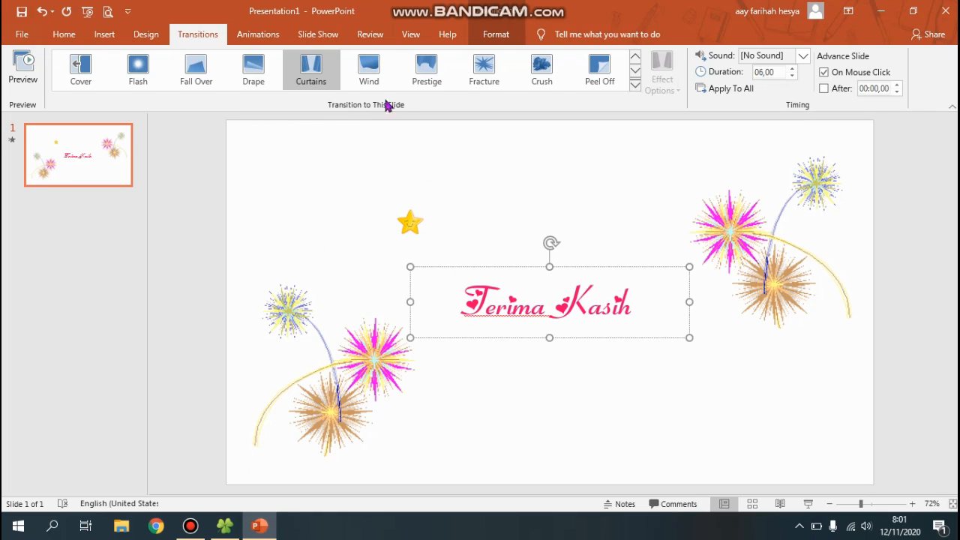
- Show the Animation Pane and open the full list of emphasis effects for the title text, clear of the title
{"action": "left_click", "coordinate": [258, 36]}
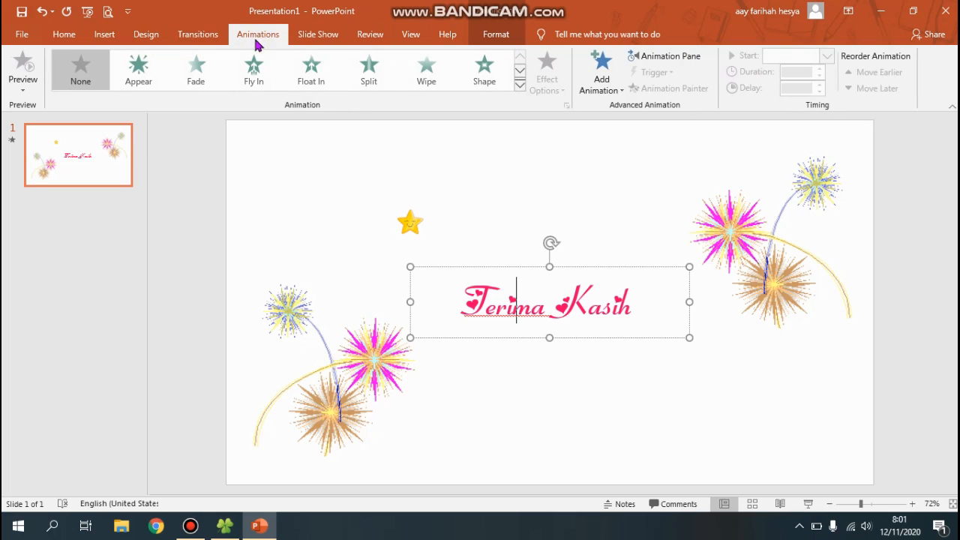
{"action": "left_click", "coordinate": [664, 55]}
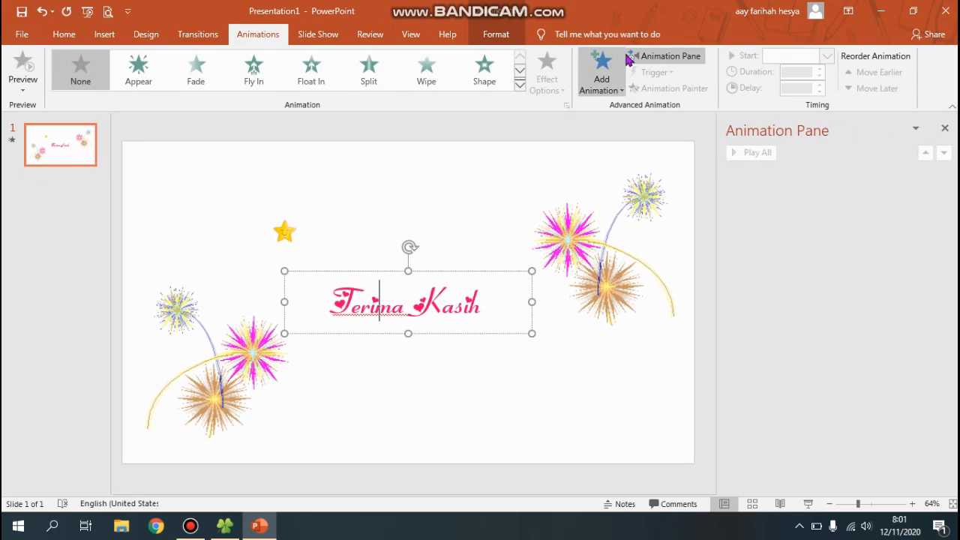
{"action": "left_click", "coordinate": [519, 87]}
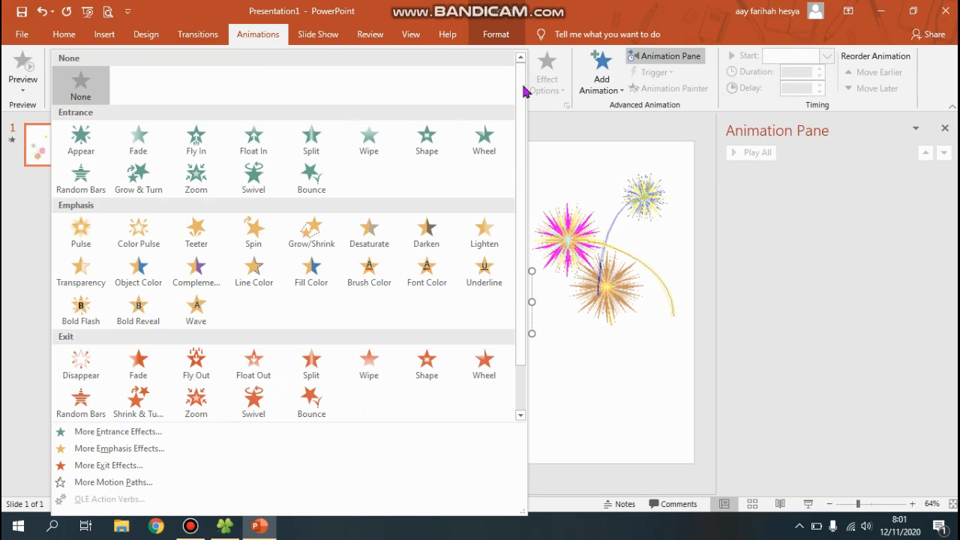
{"action": "left_click", "coordinate": [87, 448]}
{"action": "left_click_drag", "start_coordinate": [495, 103], "coordinate": [187, 82]}
- Preview emphasis effects on the title text, including Contrasting Color, Complementary Color 2, Object Color, Brush Color, Bold Flash, Desaturate and Color Pulse
{"action": "left_click", "coordinate": [122, 213]}
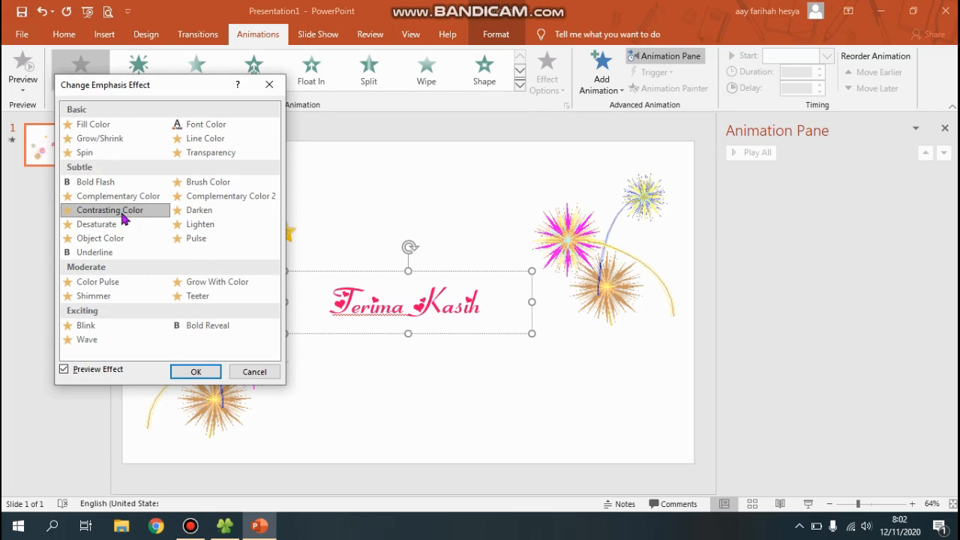
{"action": "left_click", "coordinate": [234, 201]}
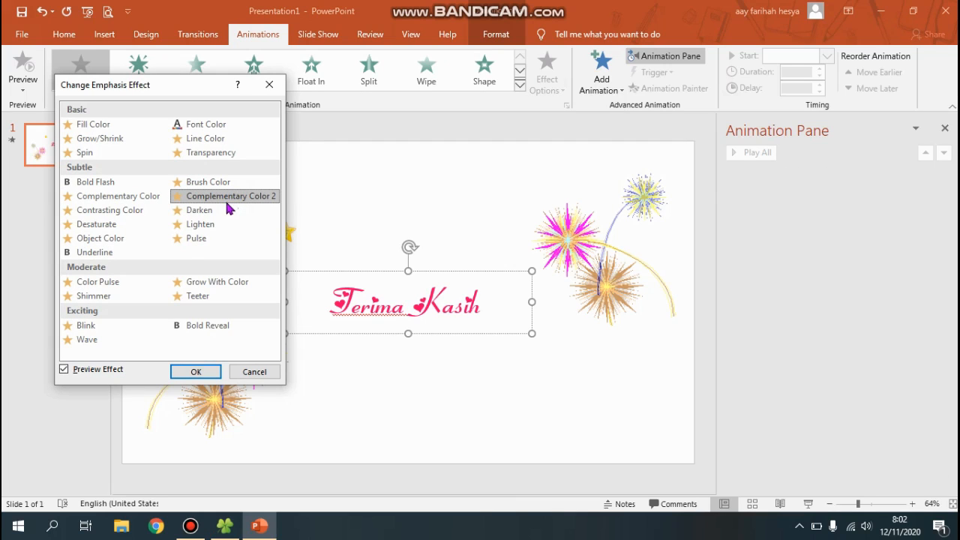
{"action": "left_click", "coordinate": [131, 240]}
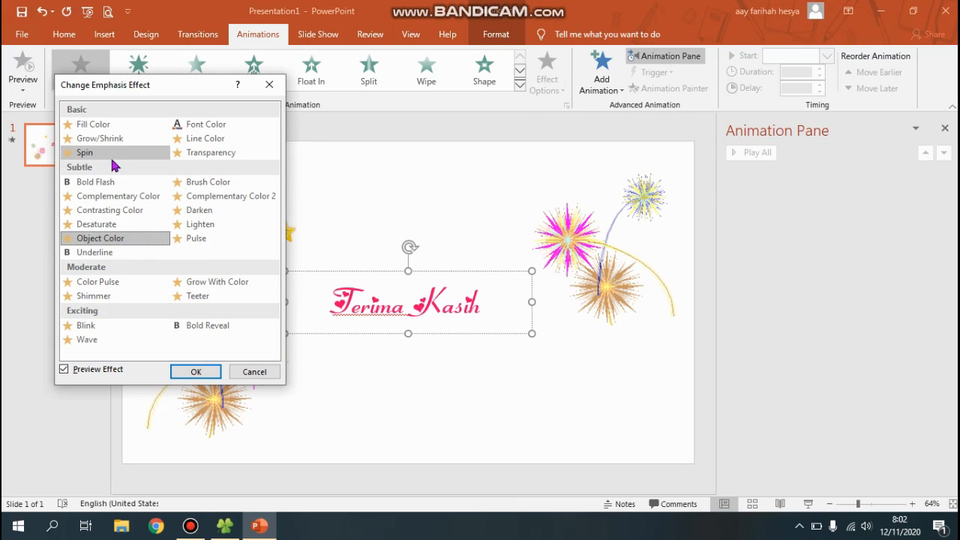
{"action": "left_click", "coordinate": [219, 188]}
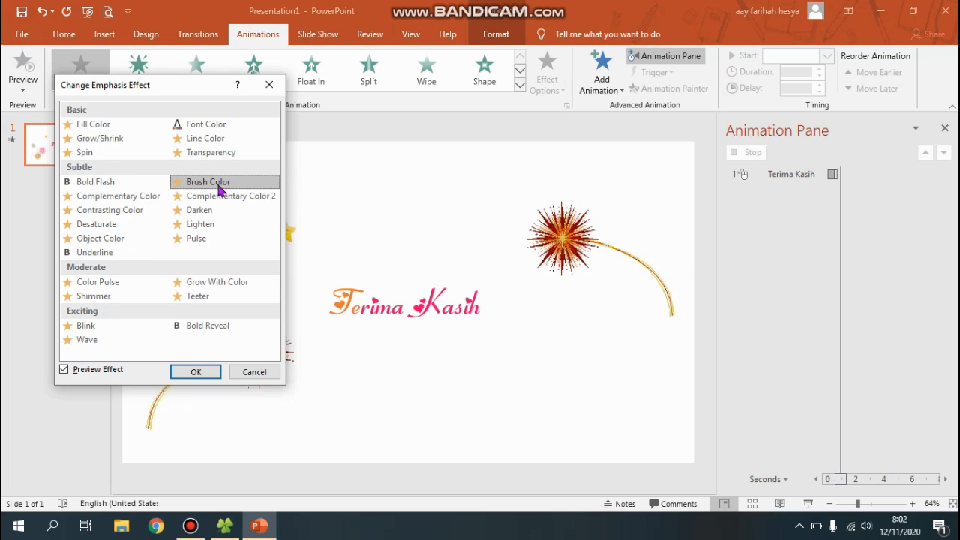
{"action": "left_click", "coordinate": [138, 185]}
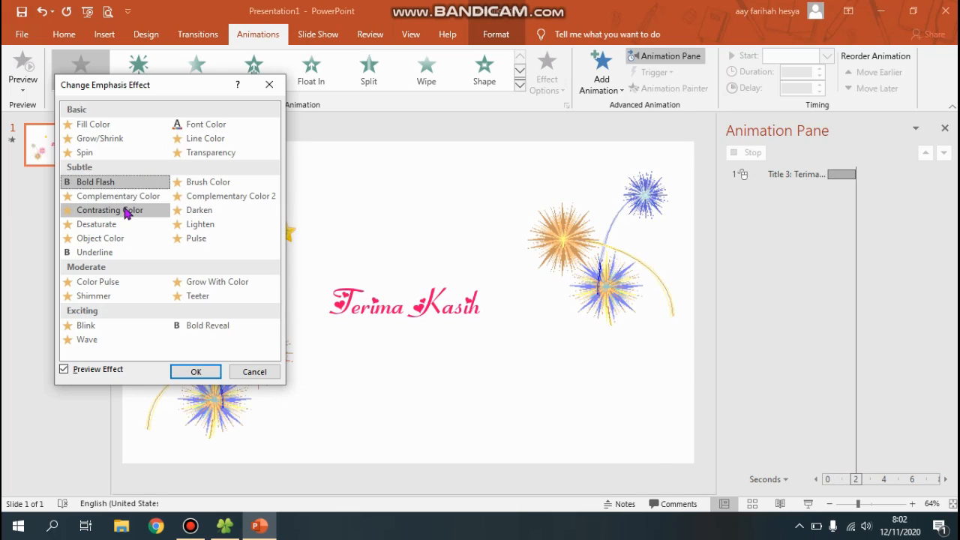
{"action": "left_click", "coordinate": [126, 212]}
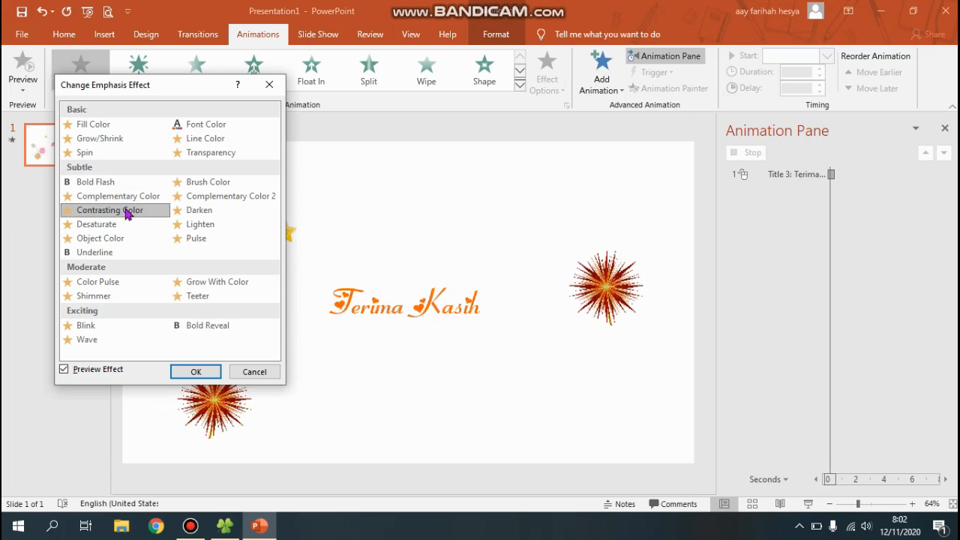
{"action": "left_click", "coordinate": [123, 201]}
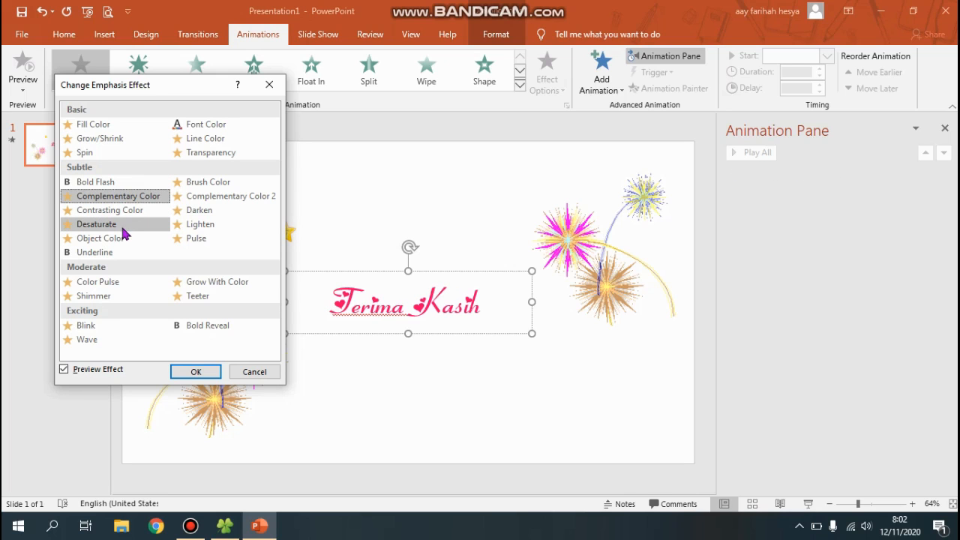
{"action": "left_click", "coordinate": [120, 227]}
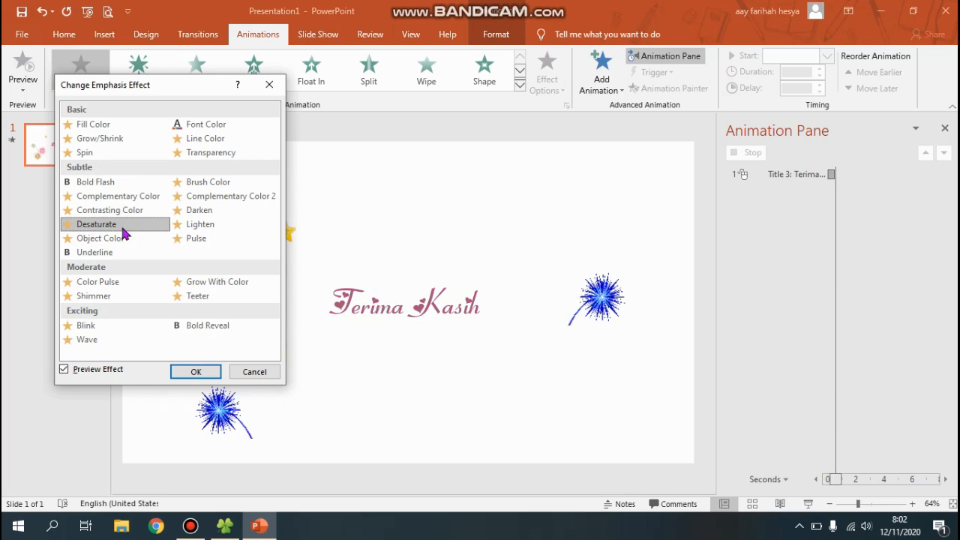
{"action": "left_click", "coordinate": [133, 243]}
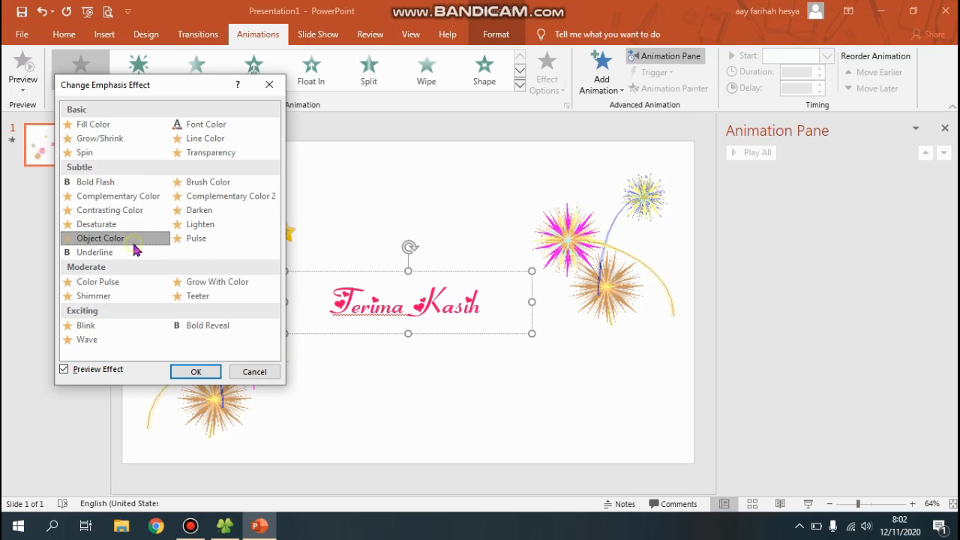
{"action": "left_click", "coordinate": [205, 201]}
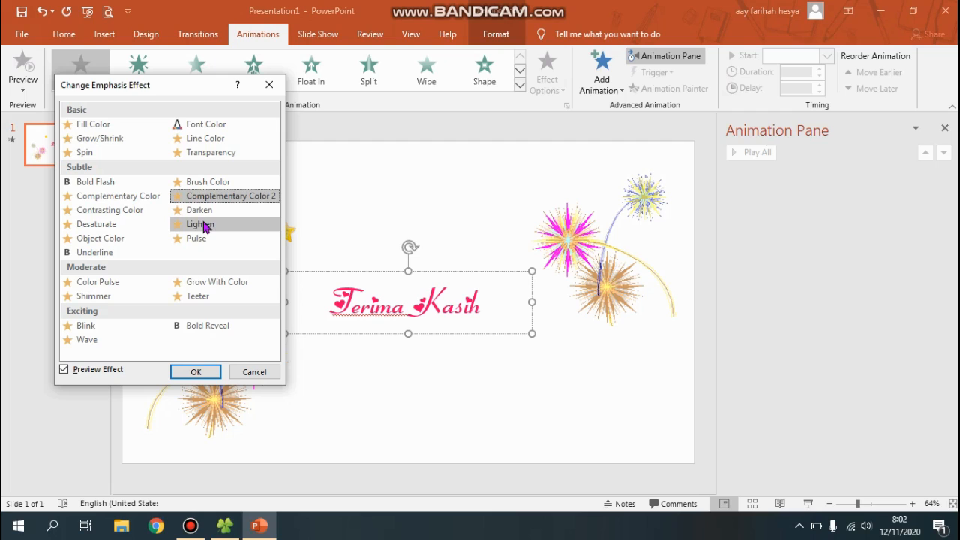
{"action": "left_click", "coordinate": [127, 285]}
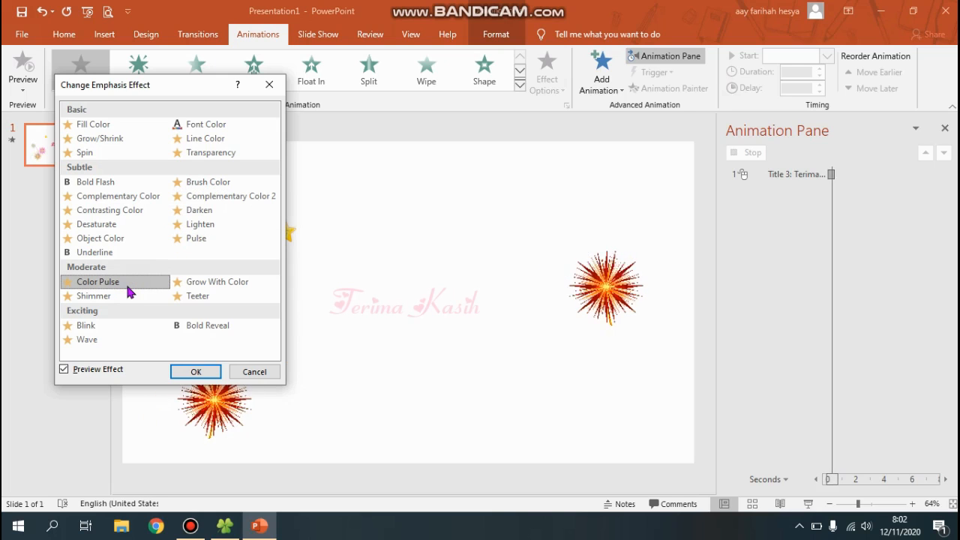
- Apply the Shimmer emphasis effect to the title text
{"action": "left_click", "coordinate": [125, 299]}
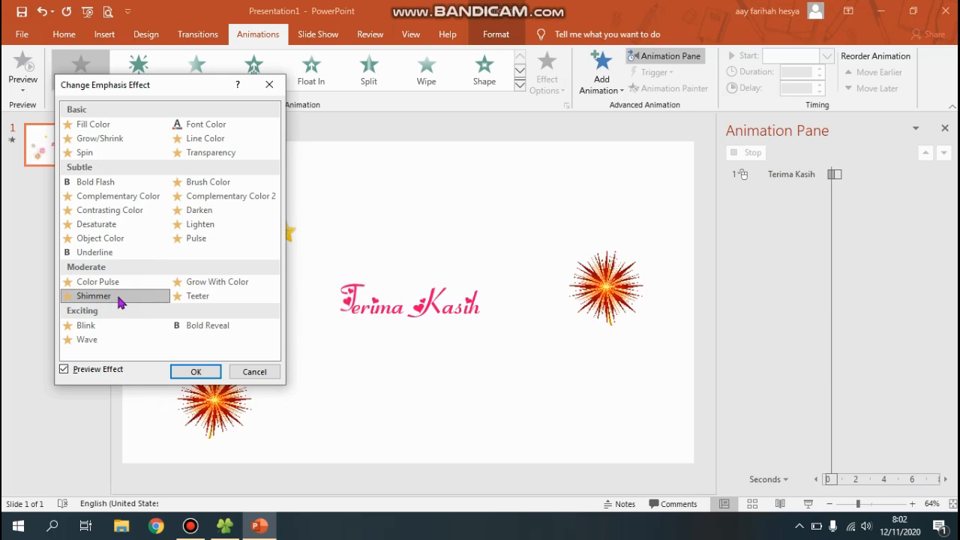
{"action": "left_click", "coordinate": [187, 371]}
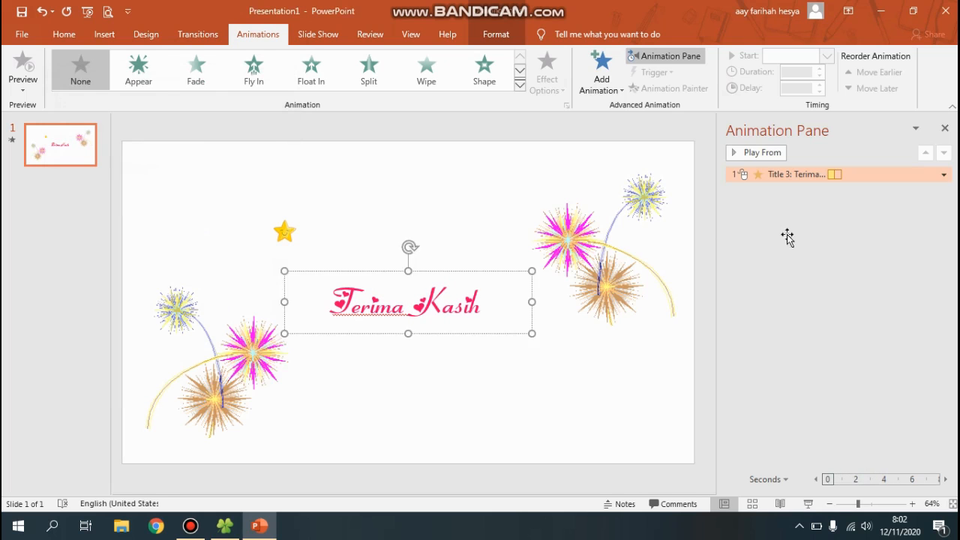
- Set the title's Shimmer animation to start With Previous and repeat Until End of Slide, and stop its preview
{"action": "left_click", "coordinate": [944, 175]}
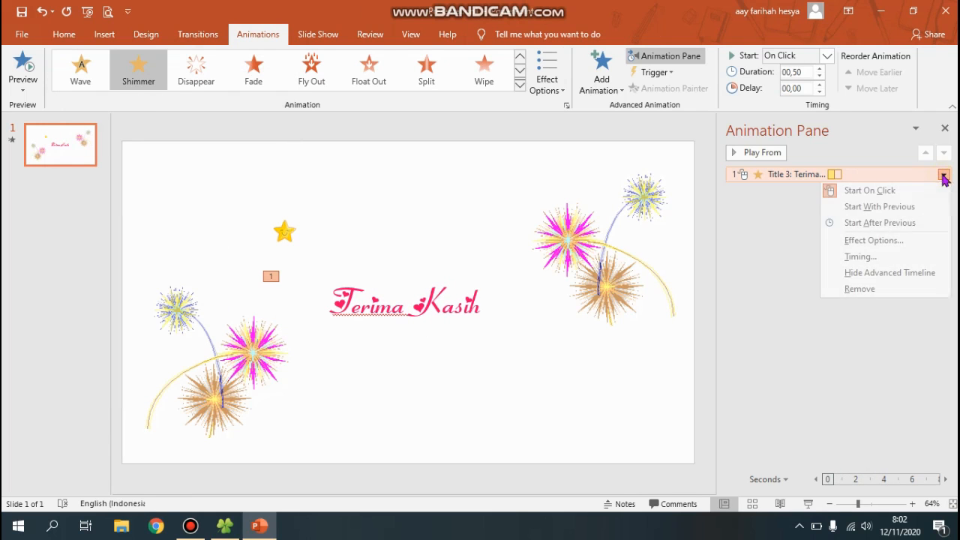
{"action": "left_click", "coordinate": [855, 205]}
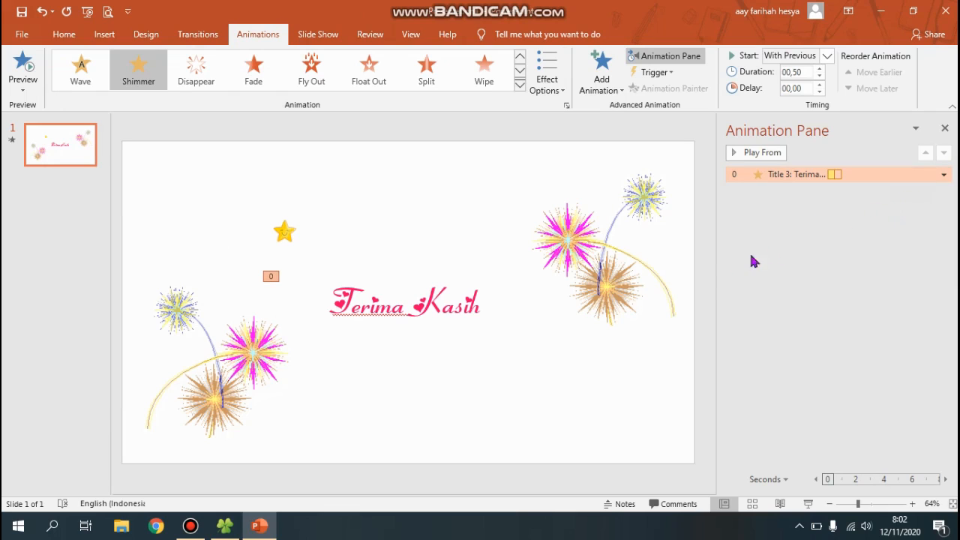
{"action": "left_click", "coordinate": [944, 175]}
{"action": "left_click", "coordinate": [908, 255]}
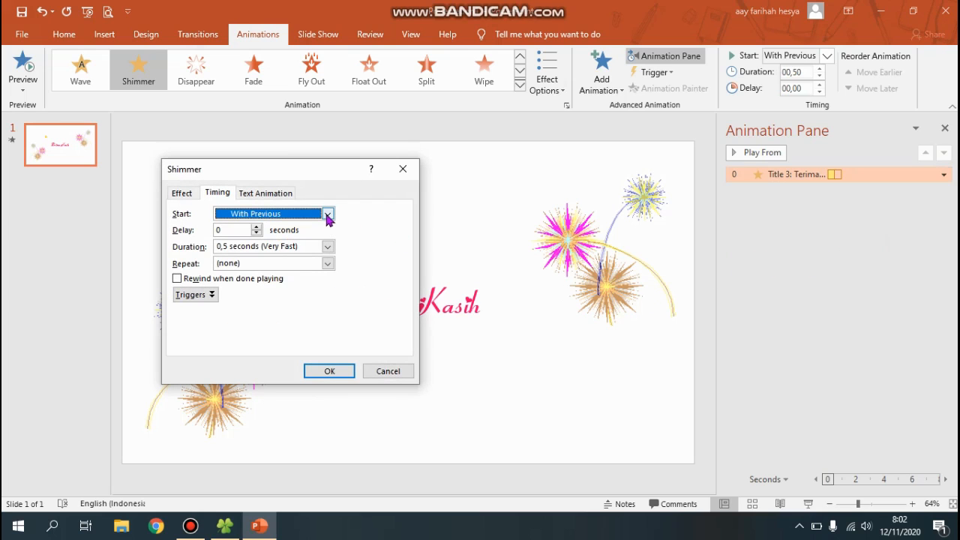
{"action": "left_click", "coordinate": [328, 264]}
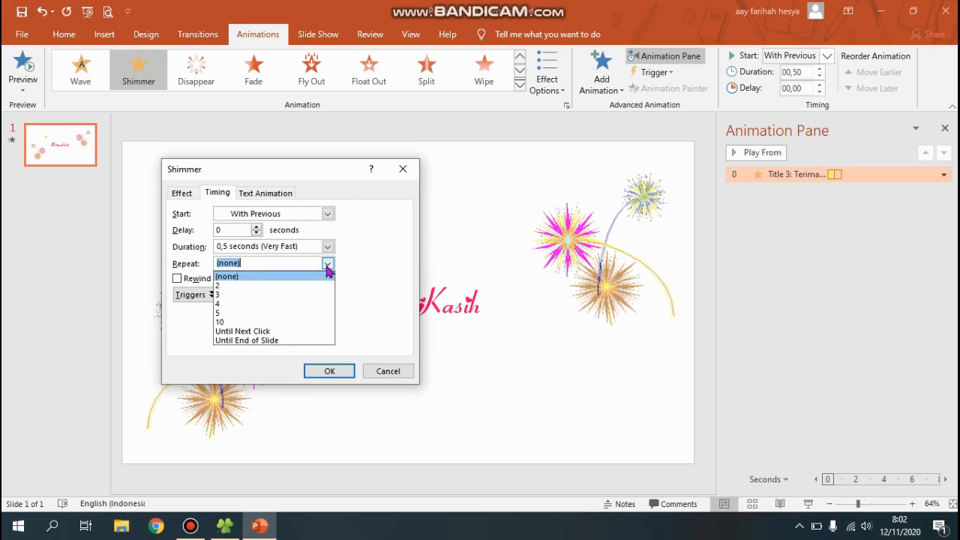
{"action": "left_click", "coordinate": [284, 340]}
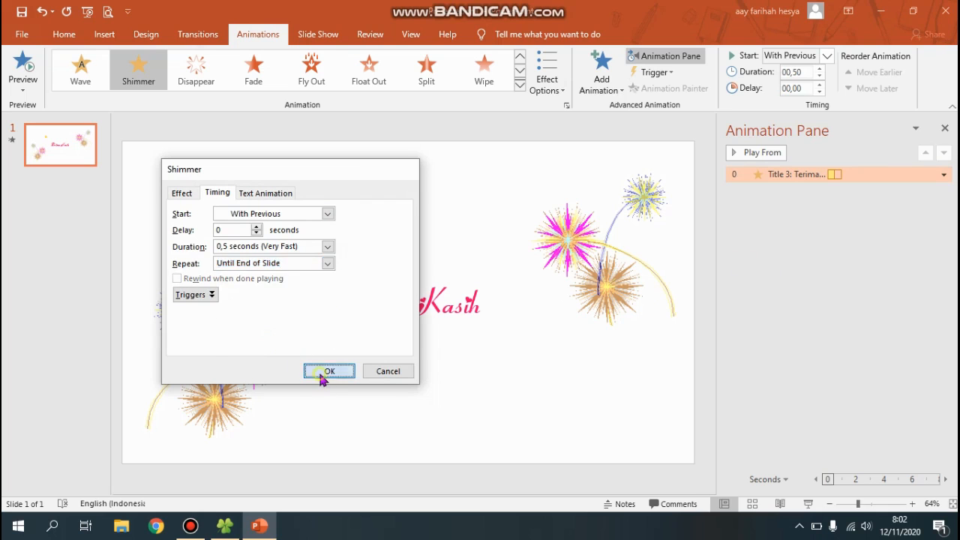
{"action": "left_click", "coordinate": [328, 372]}
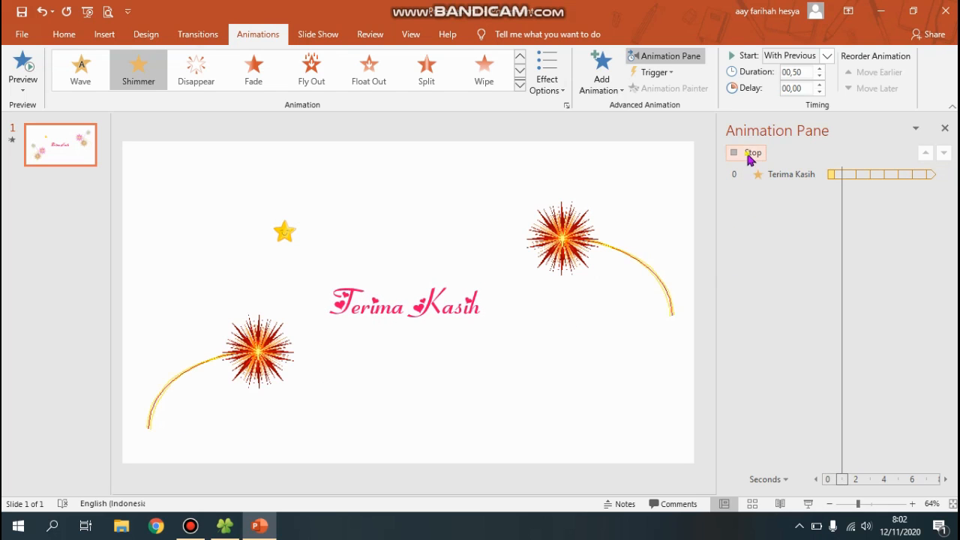
{"action": "left_click", "coordinate": [750, 156]}
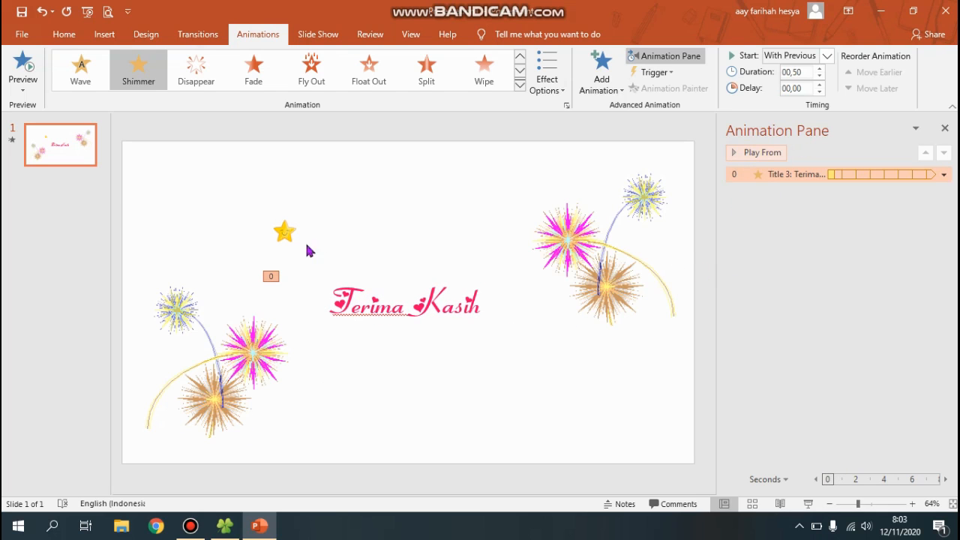
- Apply the Pulse emphasis effect to the star picture above the title
{"action": "left_click", "coordinate": [284, 229]}
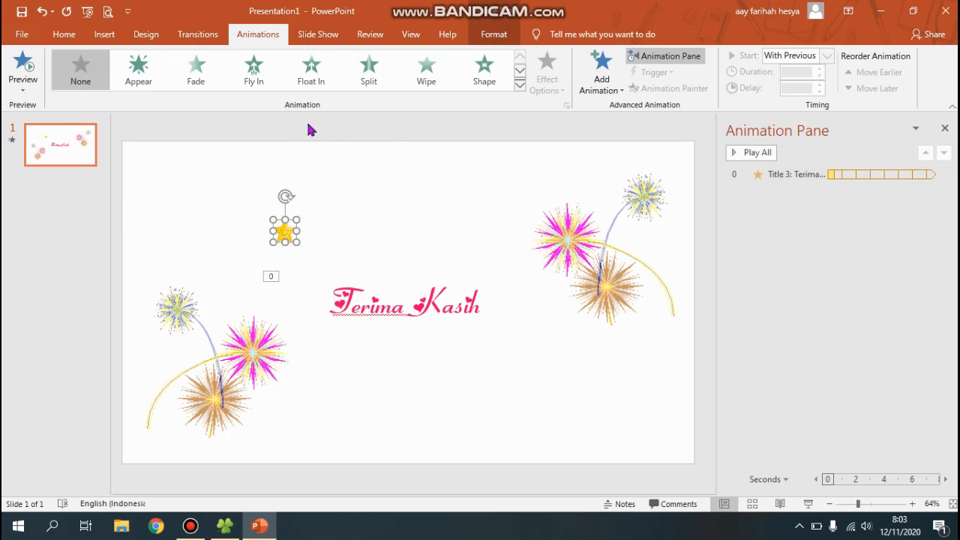
{"action": "left_click", "coordinate": [519, 85]}
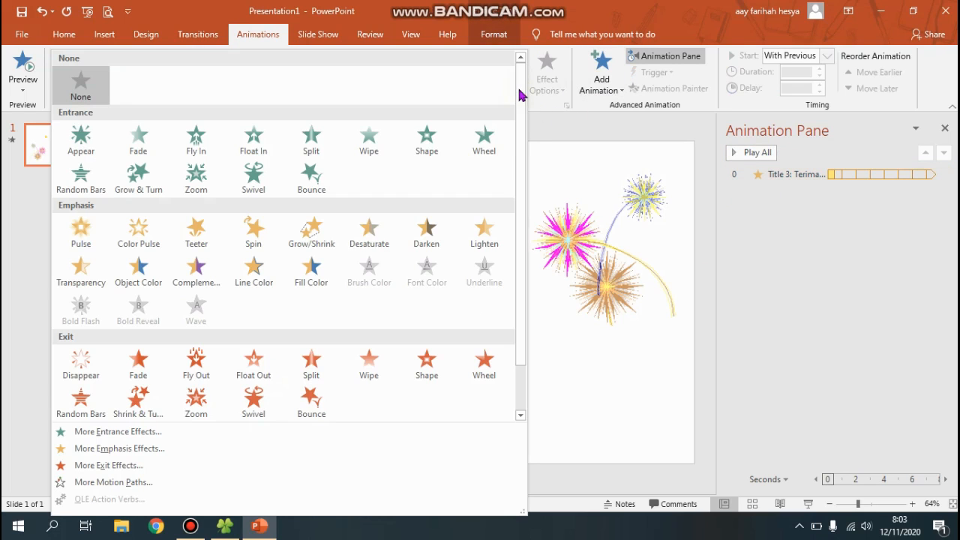
{"action": "left_click", "coordinate": [156, 449]}
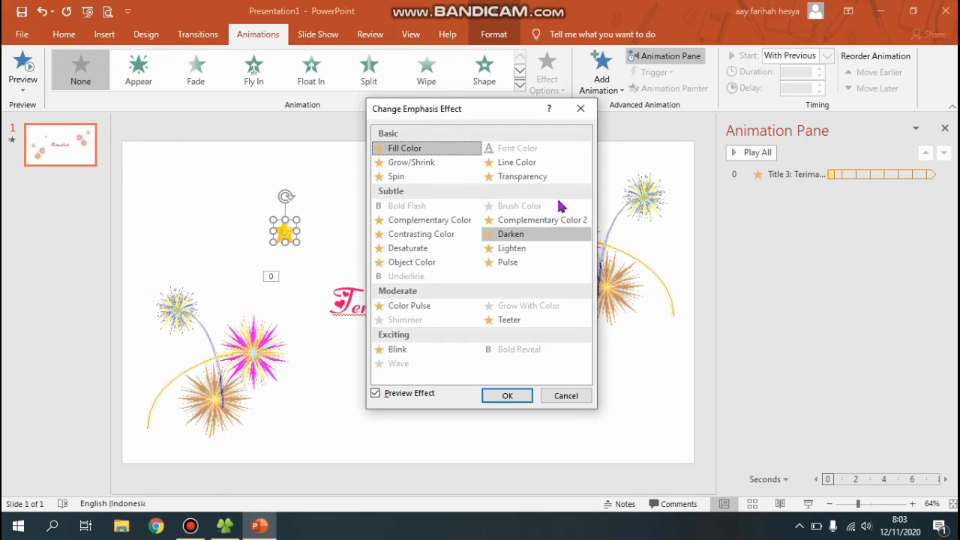
{"action": "left_click", "coordinate": [521, 264]}
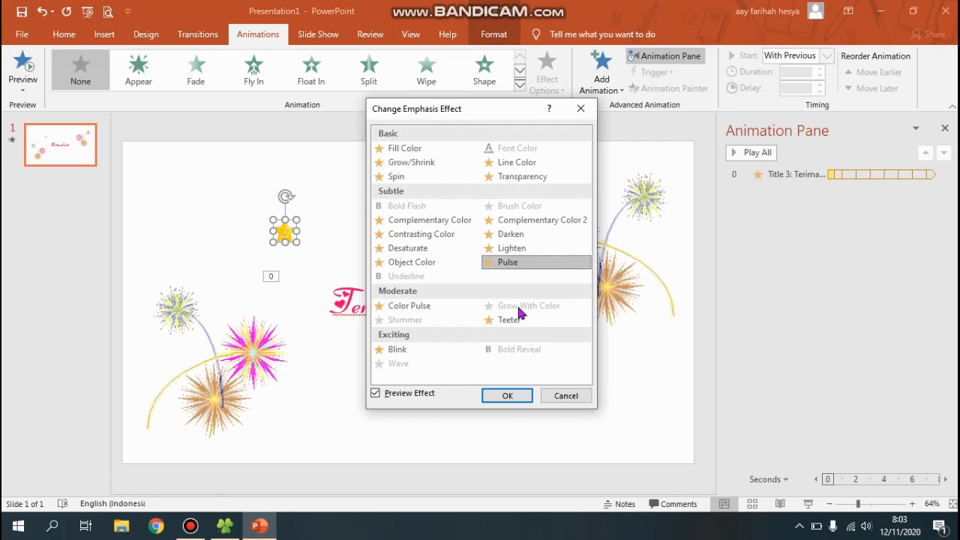
{"action": "left_click", "coordinate": [524, 402]}
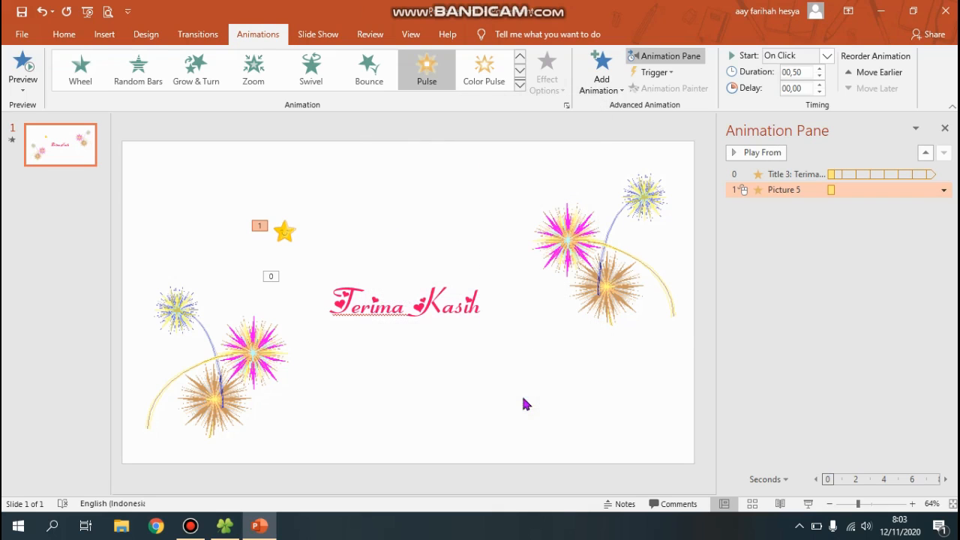
- Set the star picture's Pulse animation to start With Previous and repeat Until End of Slide
{"action": "left_click", "coordinate": [943, 192]}
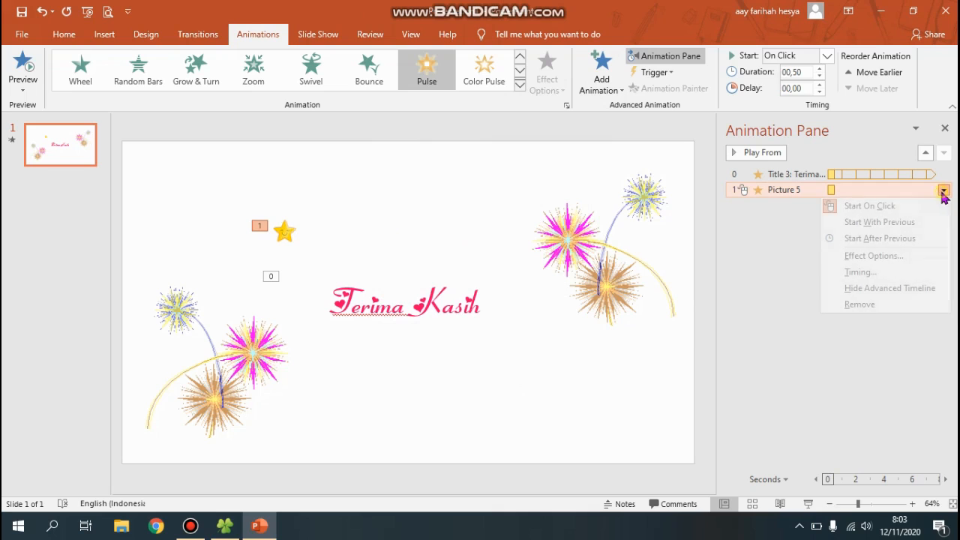
{"action": "left_click", "coordinate": [879, 222]}
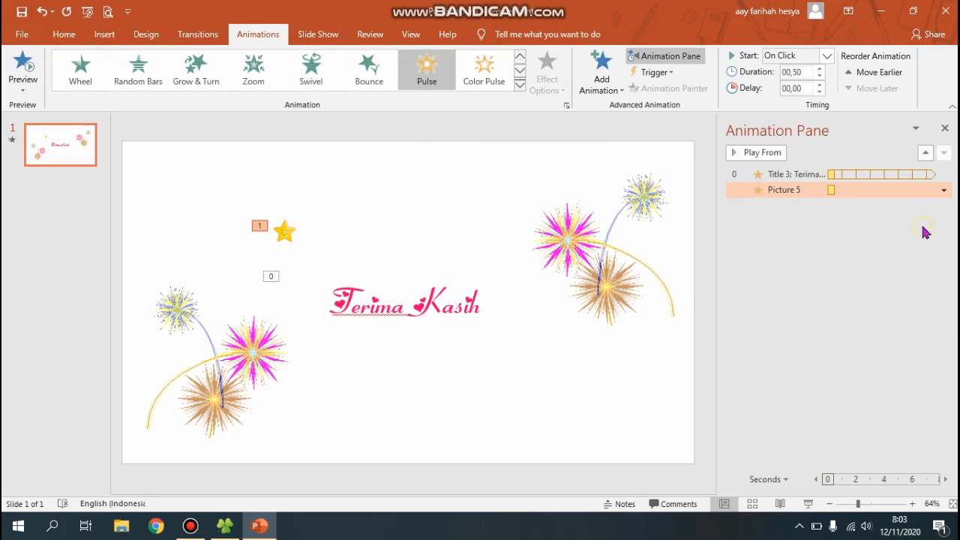
{"action": "left_click", "coordinate": [944, 191]}
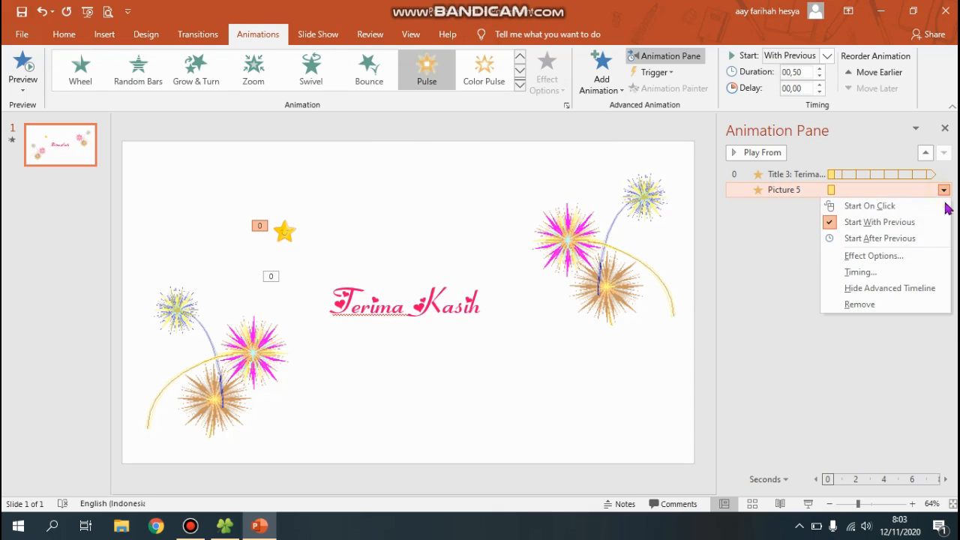
{"action": "left_click", "coordinate": [903, 272]}
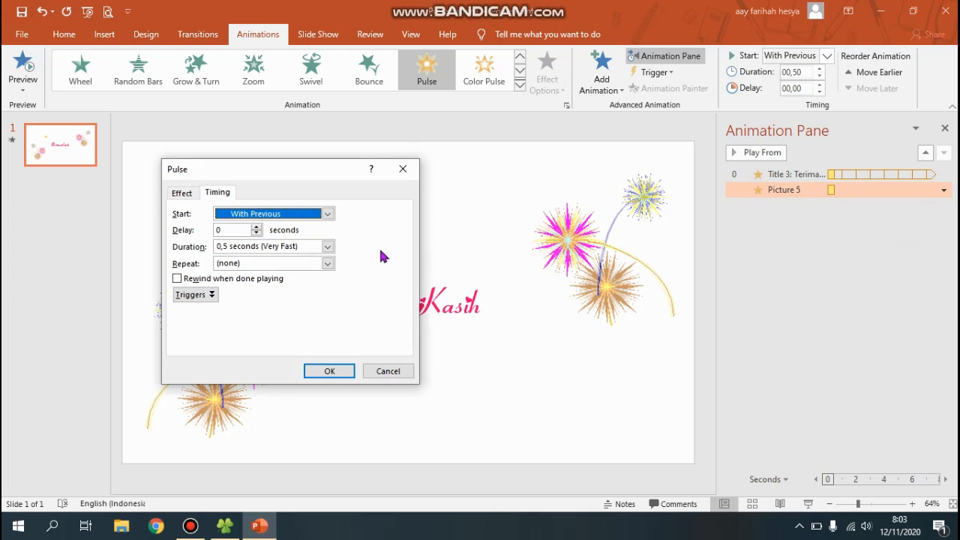
{"action": "left_click", "coordinate": [329, 263]}
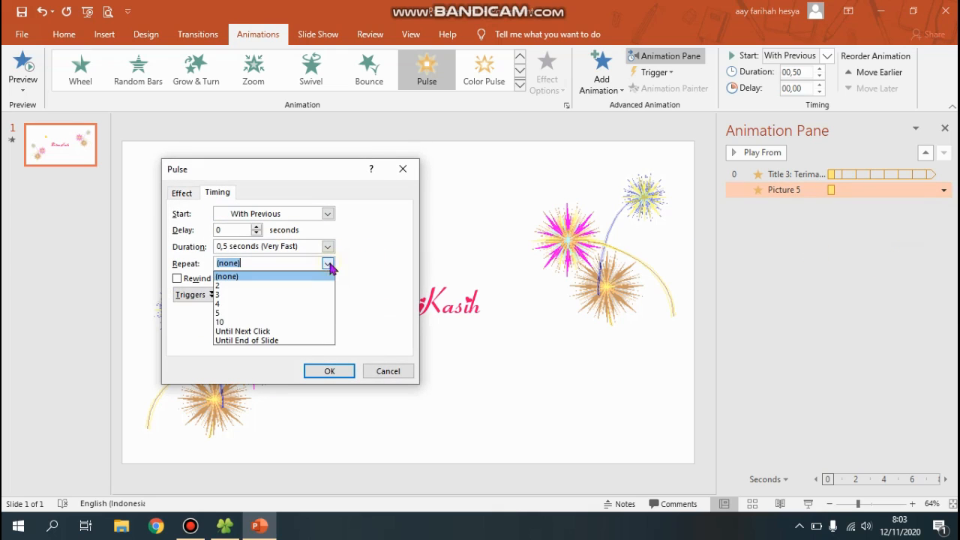
{"action": "left_click", "coordinate": [303, 341]}
{"action": "left_click", "coordinate": [327, 369]}
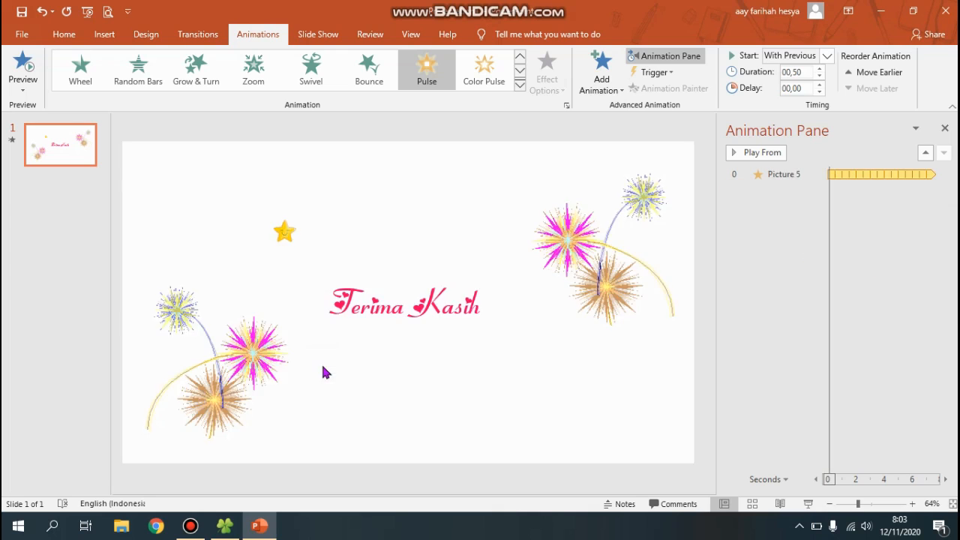